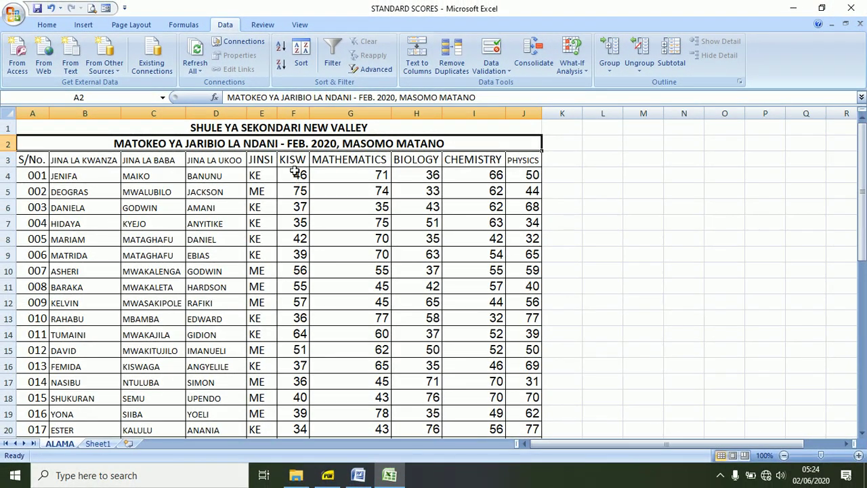
# - Link Sheet1 cell A1 to =ALAMA!A1 and copy the link down column A
pyautogui.click(93, 444)
pyautogui.write('=')
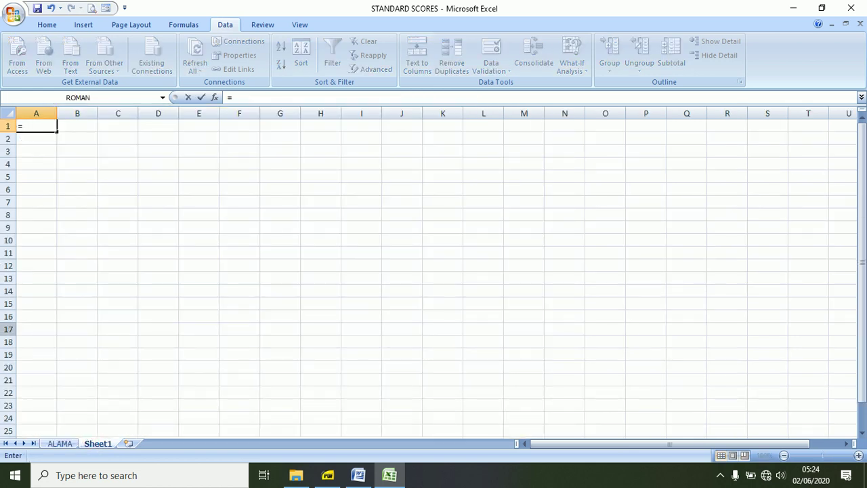
pyautogui.write('ALAMA!A')
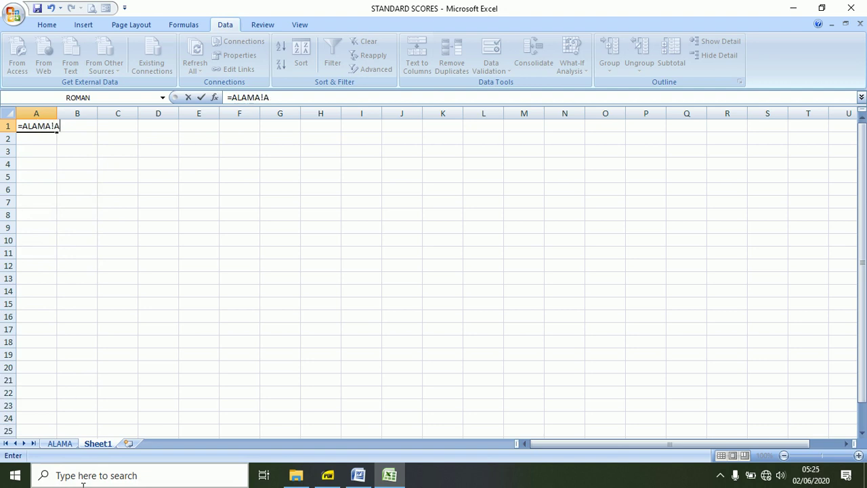
pyautogui.write('1')
pyautogui.press('Return')
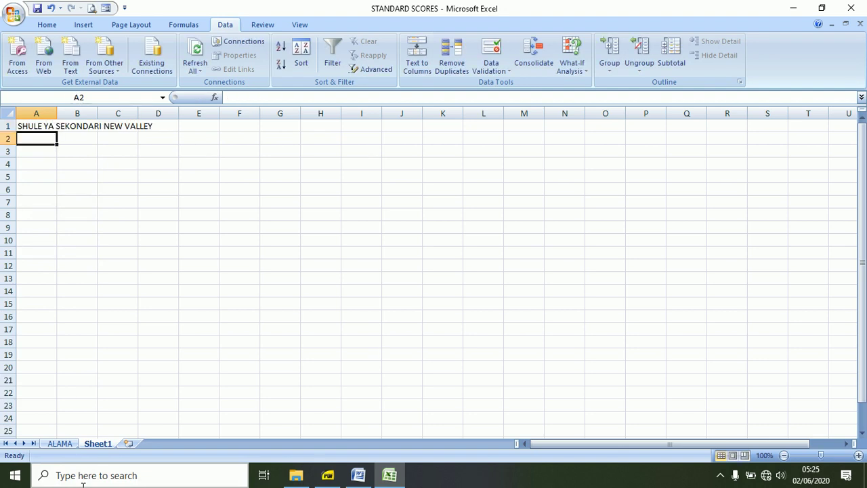
pyautogui.click(36, 126)
pyautogui.moveTo(58, 132); pyautogui.dragTo(57, 431)
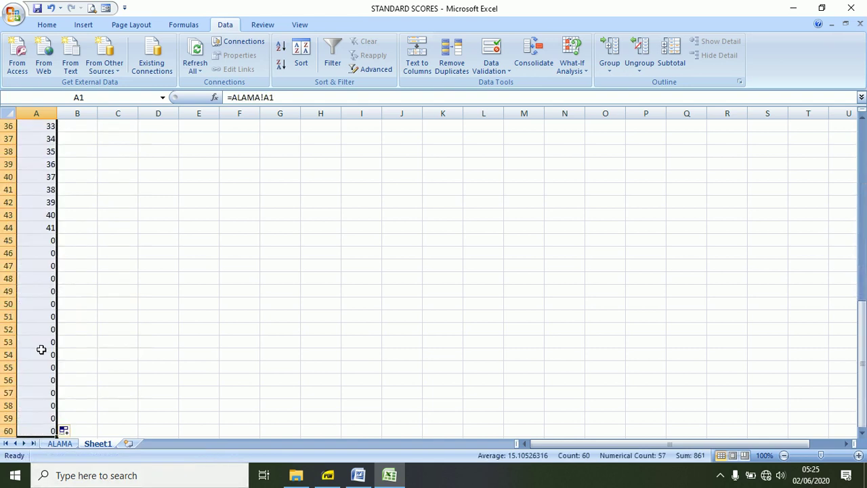
pyautogui.click(11, 240)
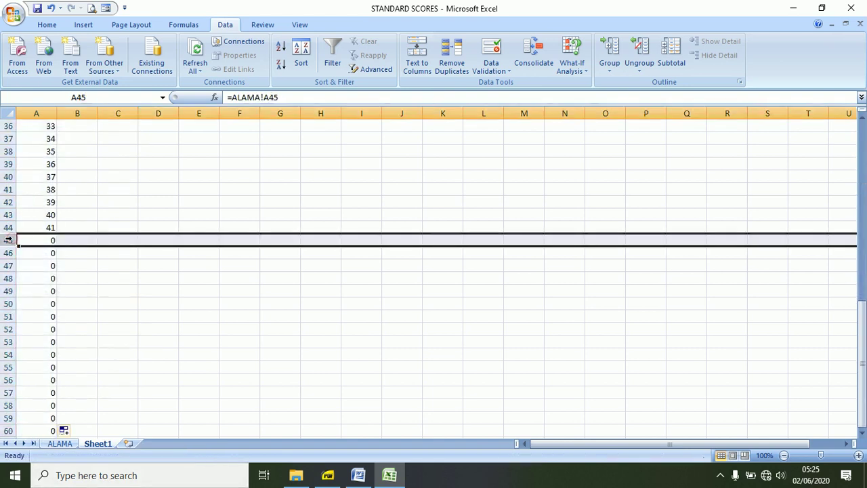
pyautogui.click(71, 152)
pyautogui.press('Up')
pyautogui.press('Up')
pyautogui.press('Up')
pyautogui.press('Up')
pyautogui.hotkey('ctrl', 'Home')
pyautogui.click(60, 444)
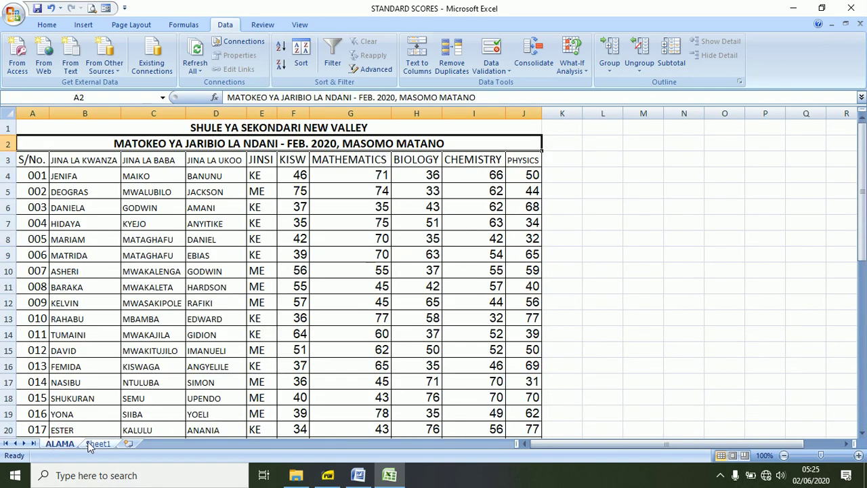
pyautogui.click(95, 443)
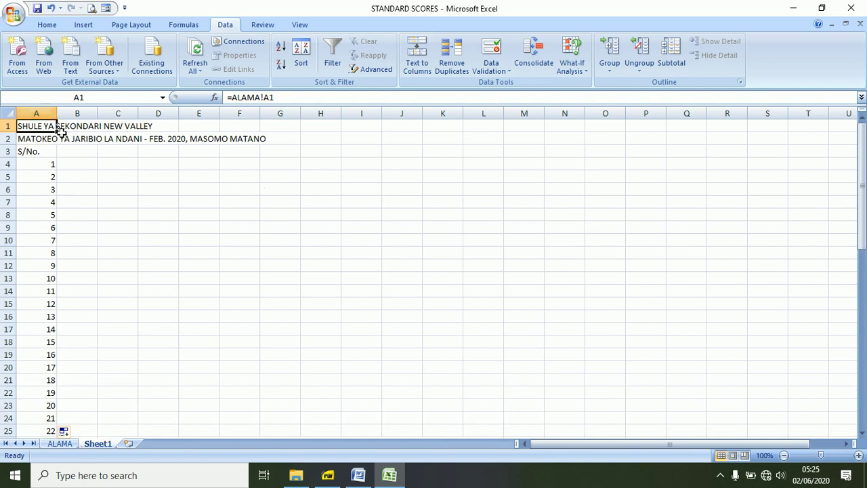
# - Extend the links across to column J and clear the zero rows below row 44
pyautogui.moveTo(57, 132)
pyautogui.mouseDown()
pyautogui.moveTo(421, 133)
pyautogui.moveTo(420, 292)
pyautogui.mouseUp()
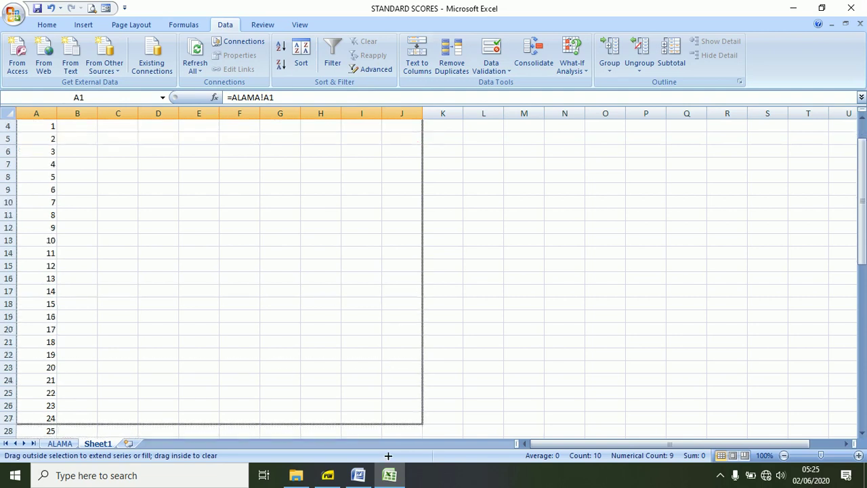
pyautogui.moveTo(420, 293); pyautogui.dragTo(420, 356)
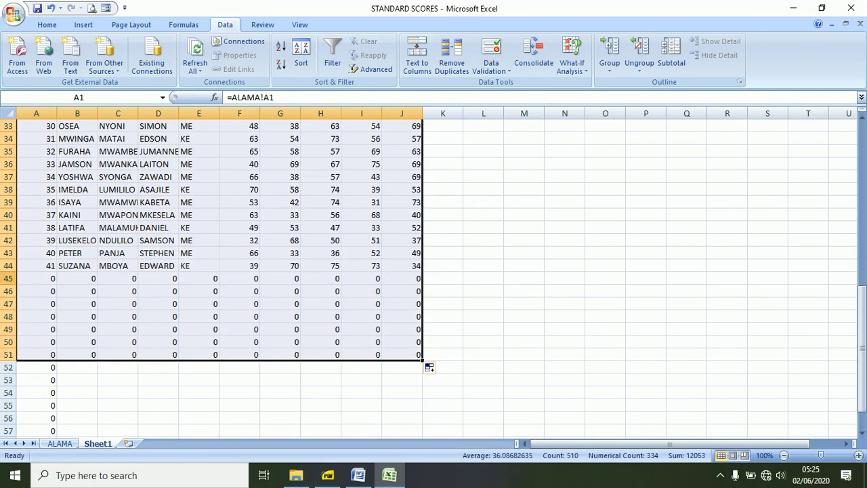
pyautogui.moveTo(10, 279); pyautogui.dragTo(9, 431)
pyautogui.press('Delete')
pyautogui.click(258, 203)
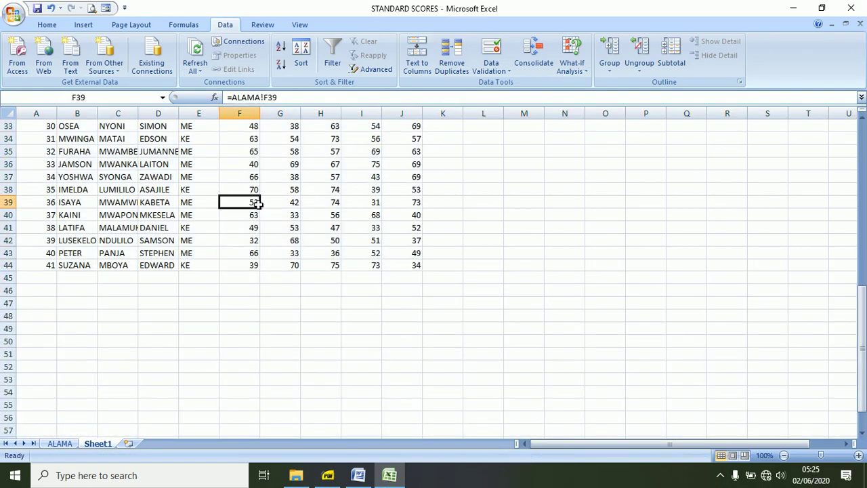
pyautogui.press('Up')
pyautogui.press('Up')
pyautogui.press('Up')
pyautogui.press('Up')
pyautogui.press('Up')
pyautogui.press('Up')
pyautogui.press('Up')
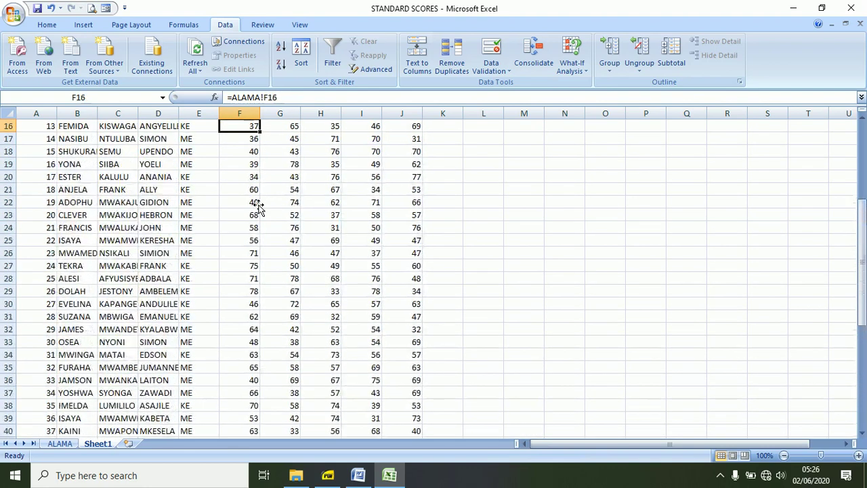
pyautogui.hotkey('ctrl', 'Home')
# - AutoFit columns B to J and apply All Borders to the student data B3:J44
pyautogui.click(76, 114)
pyautogui.moveTo(75, 113); pyautogui.dragTo(402, 113)
pyautogui.doubleClick(178, 114)
pyautogui.click(92, 151)
pyautogui.hotkey('ctrl', 'shift', 'End')
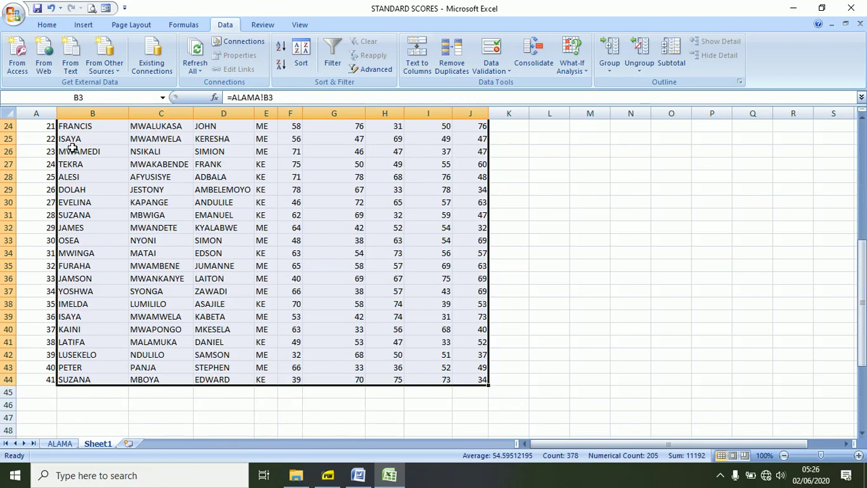
pyautogui.click(46, 25)
pyautogui.click(171, 65)
pyautogui.click(196, 167)
pyautogui.scroll(8, 197, 167)
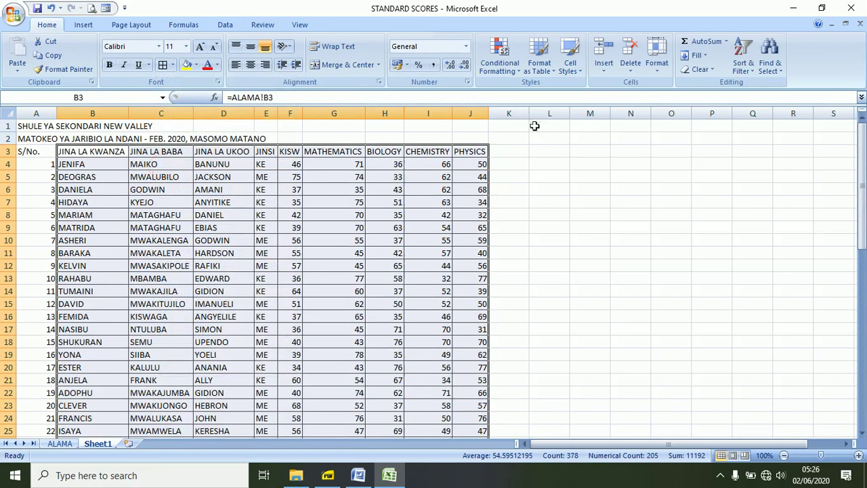
# - Enter the label STANDARD DEVIATION in K1 and MEAN in K2, and AutoFit column K to the labels
pyautogui.click(556, 163)
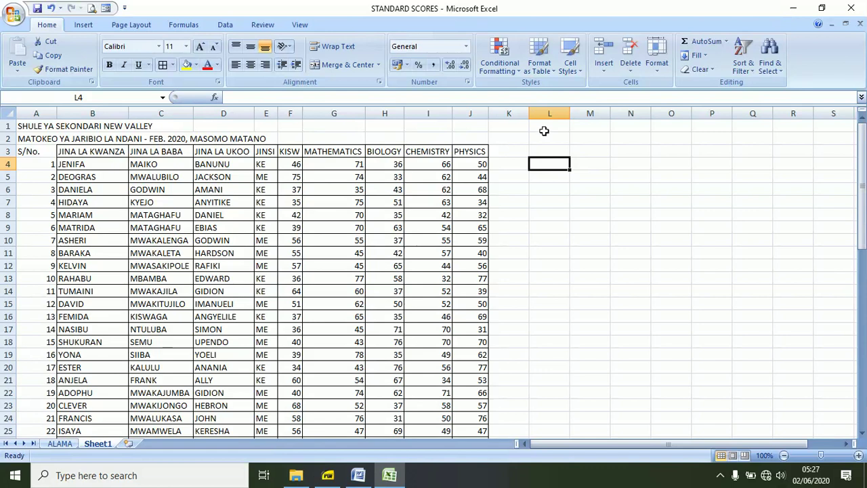
pyautogui.click(508, 126)
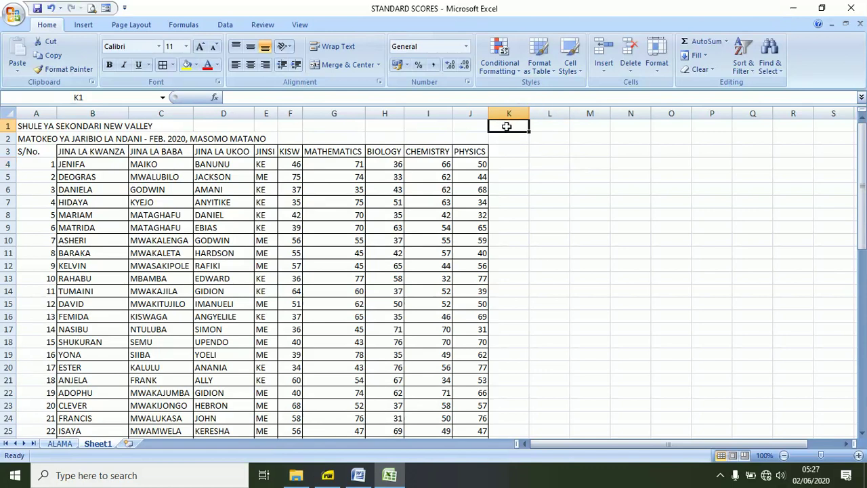
pyautogui.write('STANDARD DEV')
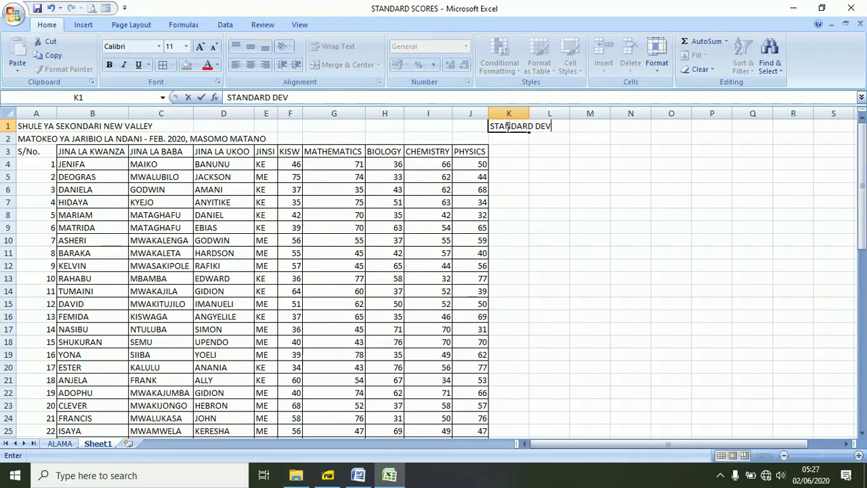
pyautogui.write('IATION')
pyautogui.press('Return')
pyautogui.doubleClick(529, 113)
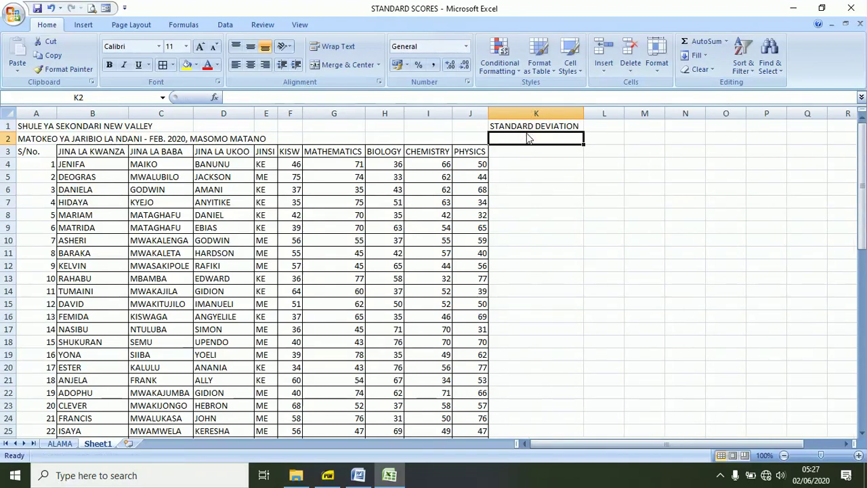
pyautogui.write('MEAN')
pyautogui.click(604, 126)
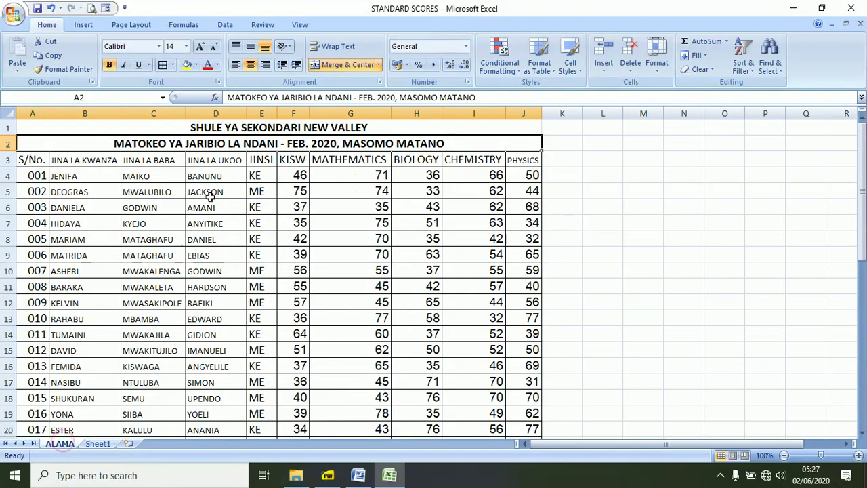
# - Confirm the marks span ALAMA F4:J44, then enter =STDEV(ALAMA!F4:J44) in L1 (13.85028)
pyautogui.click(299, 172)
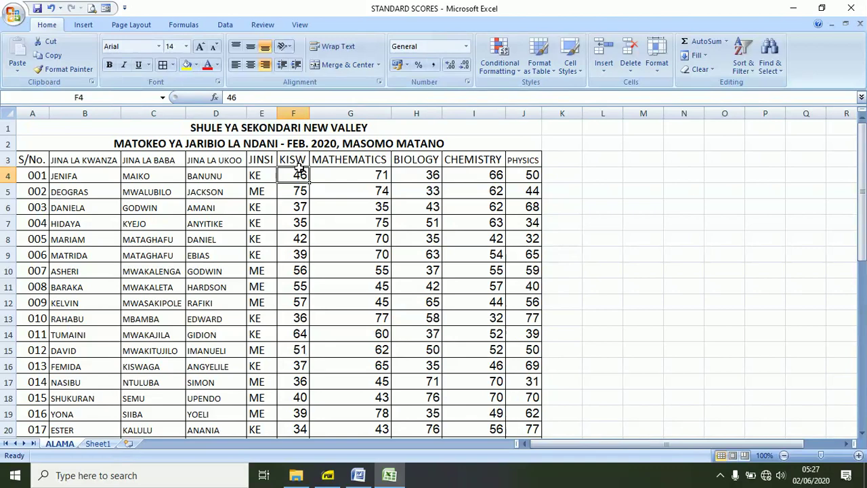
pyautogui.click(528, 376)
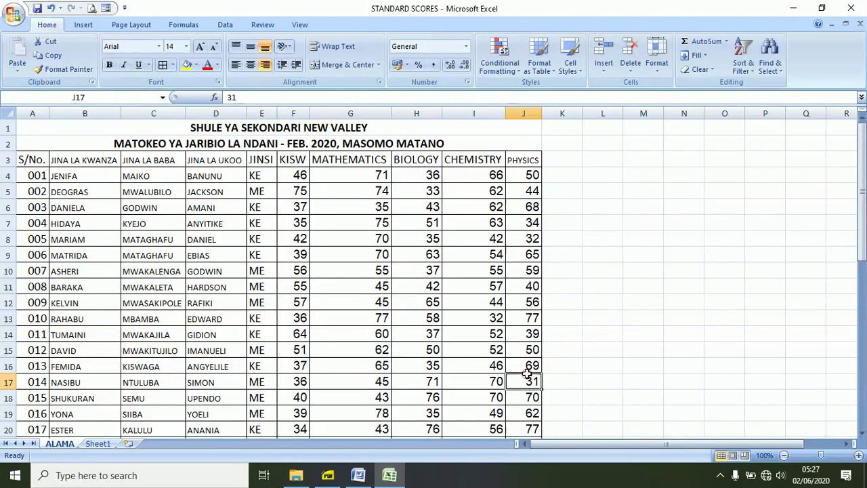
pyautogui.press('Down')
pyautogui.press('Down')
pyautogui.press('Down')
pyautogui.press('Down')
pyautogui.press('Down')
pyautogui.press('Down')
pyautogui.press('Down')
pyautogui.press('Down')
pyautogui.press('Down')
pyautogui.press('Down')
pyautogui.press('Down')
pyautogui.press('Down')
pyautogui.hotkey('ctrl', 'Up')
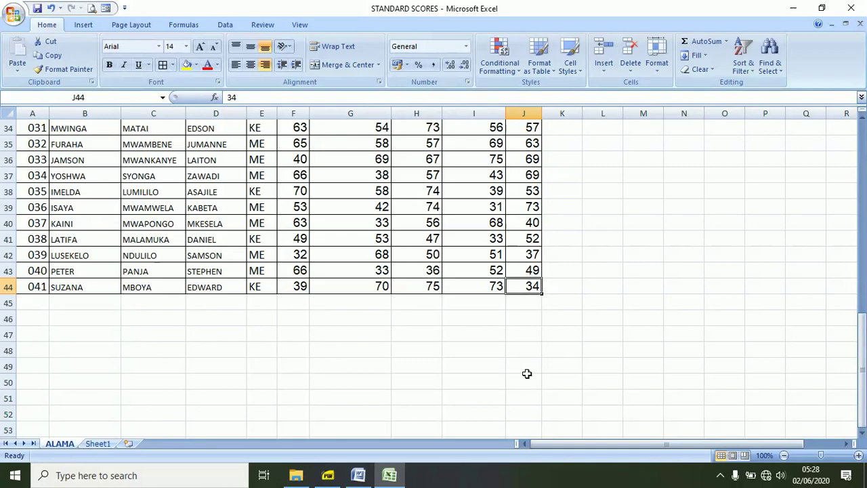
pyautogui.click(98, 443)
pyautogui.write('=')
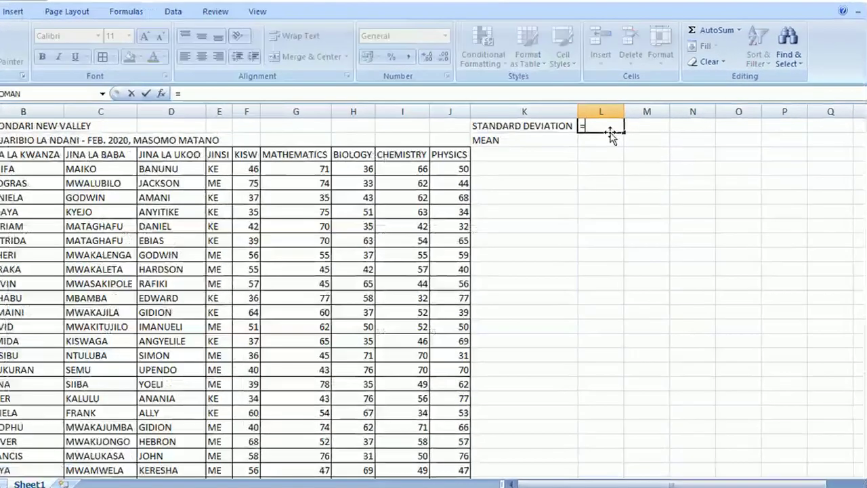
pyautogui.write('ST')
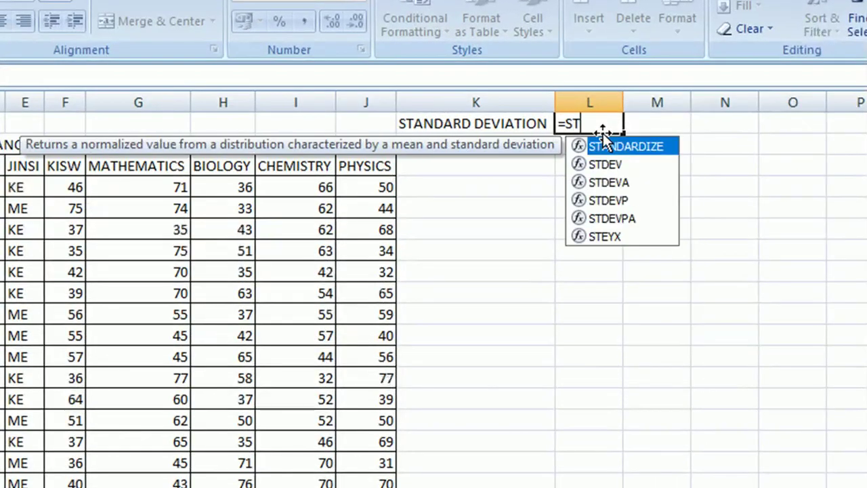
pyautogui.click(615, 166)
pyautogui.doubleClick(616, 166)
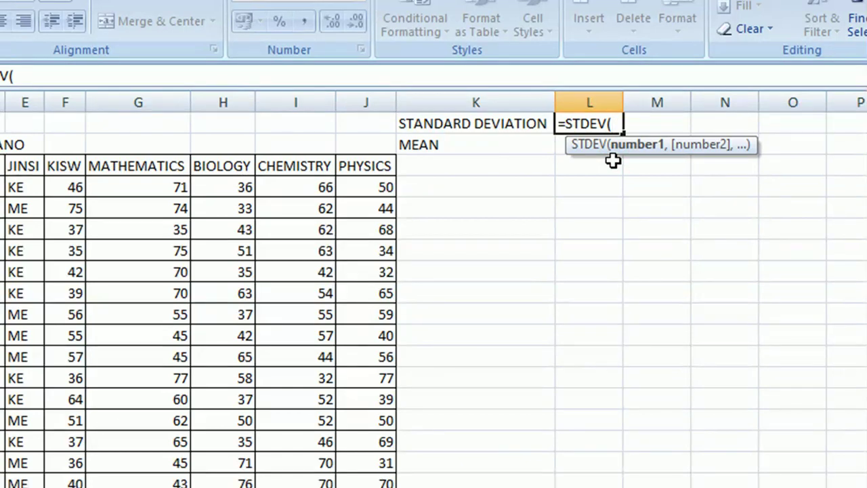
pyautogui.write('ALAMA!')
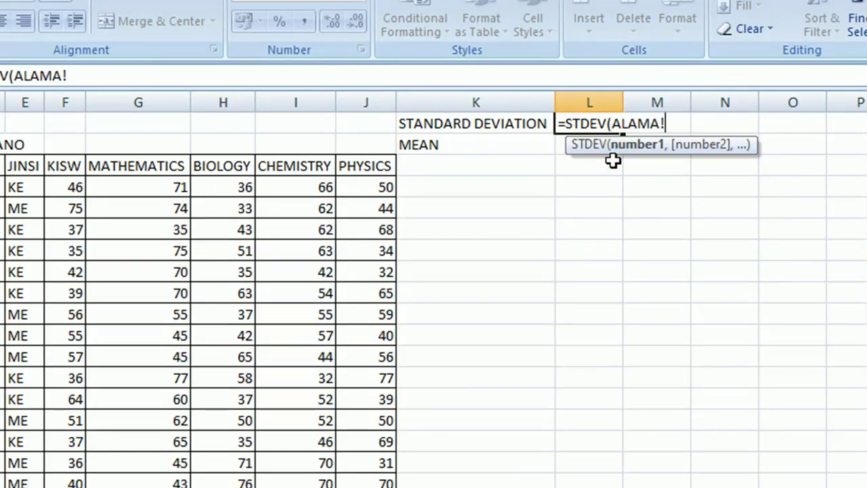
pyautogui.write('F4')
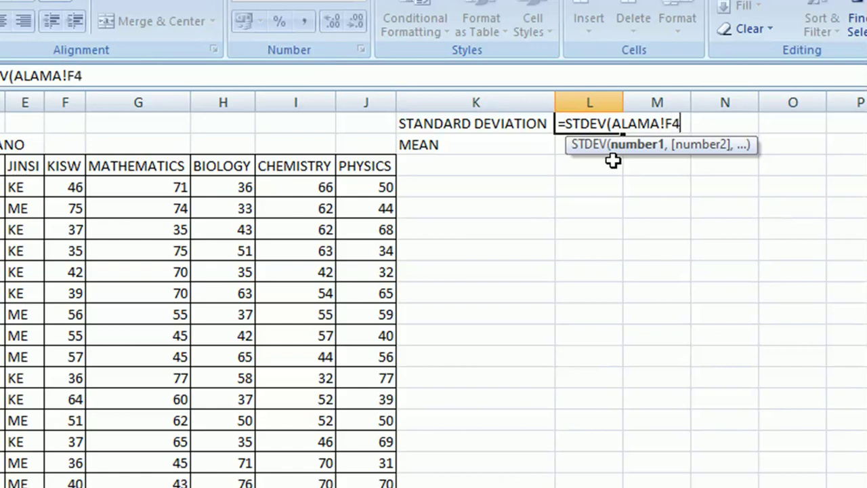
pyautogui.write(':')
pyautogui.write('J44')
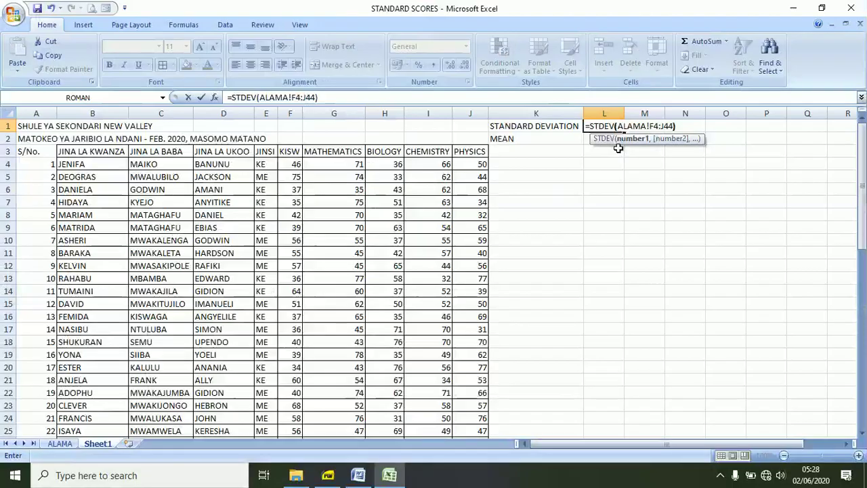
pyautogui.press('Return')
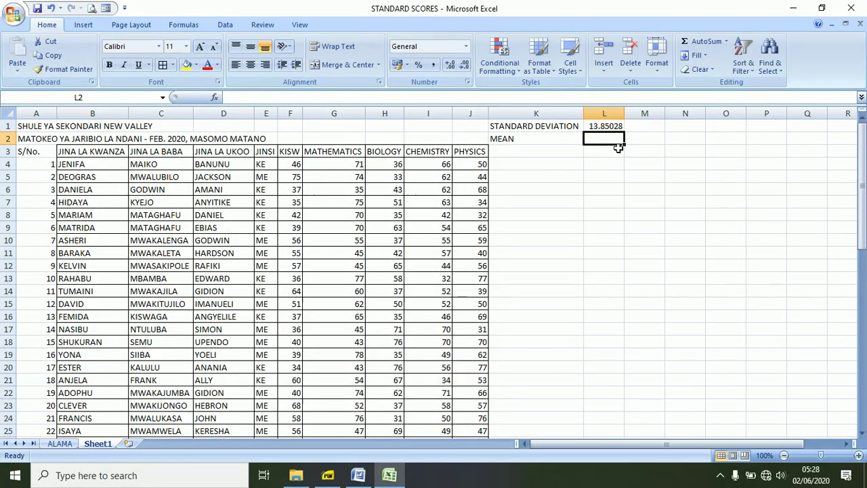
# - Clear the copied scores from F4:J44 on Sheet1
pyautogui.click(60, 443)
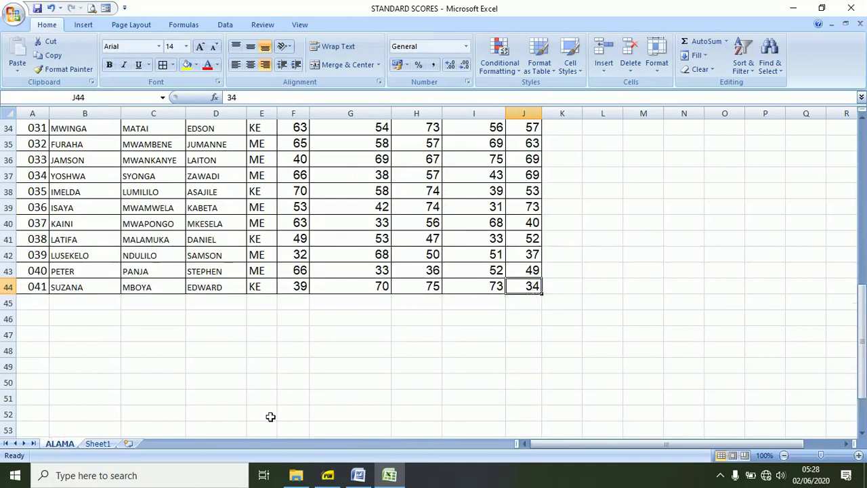
pyautogui.click(98, 443)
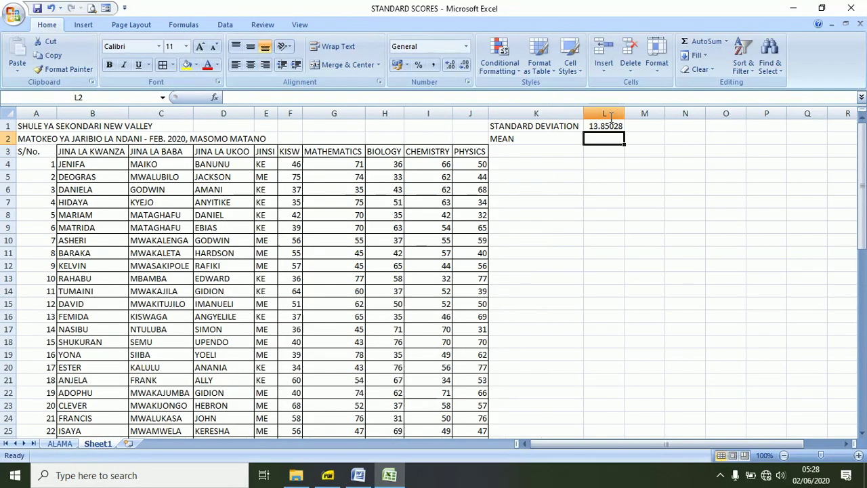
pyautogui.click(603, 122)
pyautogui.moveTo(288, 164); pyautogui.dragTo(474, 164)
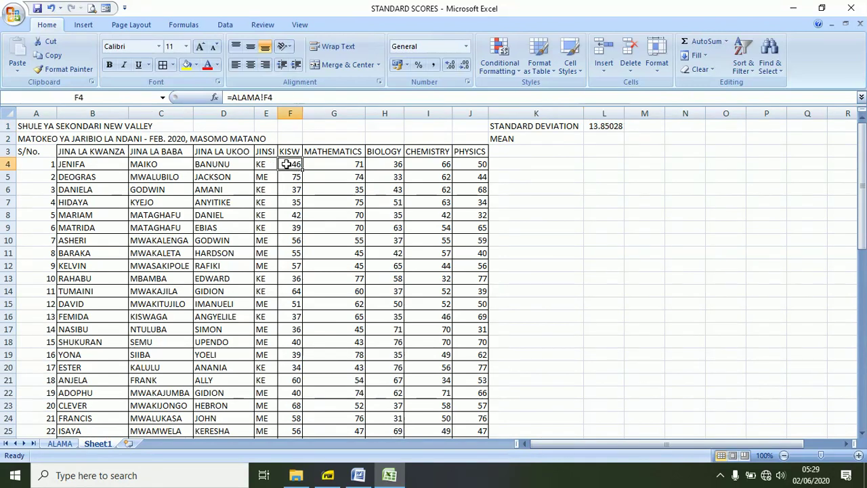
pyautogui.hotkey('shift', 'Down')
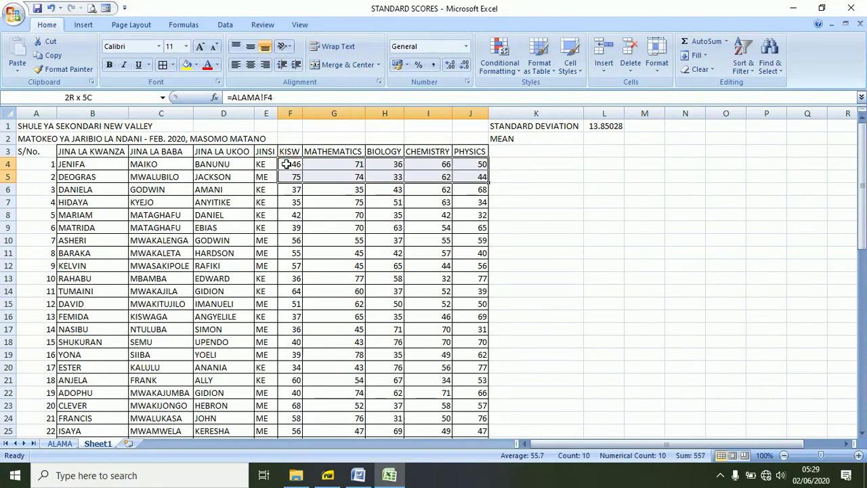
pyautogui.hotkey('shift', 'Down')
pyautogui.hotkey('shift', 'Down')
pyautogui.hotkey('shift', 'Down')
pyautogui.hotkey('shift', 'Down')
pyautogui.hotkey('shift', 'Down')
pyautogui.hotkey('shift', 'Down')
pyautogui.hotkey('shift', 'Down')
pyautogui.hotkey('shift', 'Down')
pyautogui.hotkey('shift', 'Down')
pyautogui.hotkey('shift', 'Down')
pyautogui.hotkey('shift', 'Down')
pyautogui.hotkey('shift', 'Down')
pyautogui.press('Delete')
pyautogui.scroll(9, 286, 164)
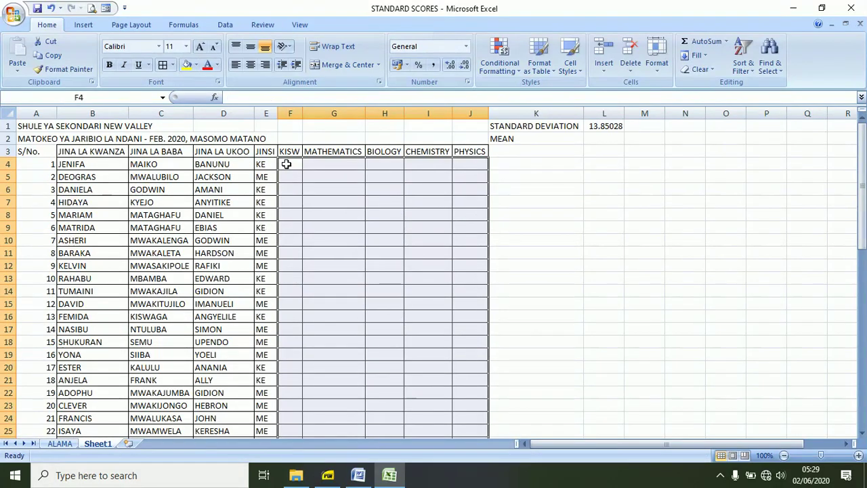
pyautogui.click(287, 163)
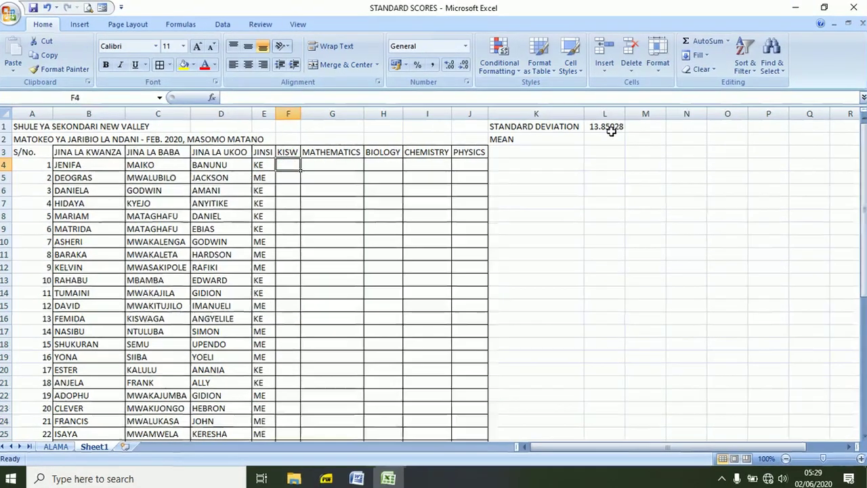
# - Enter =AVERAGE(ALAMA!F4:J44) in L2, showing the mean 54.59512
pyautogui.click(607, 137)
pyautogui.write('=AV')
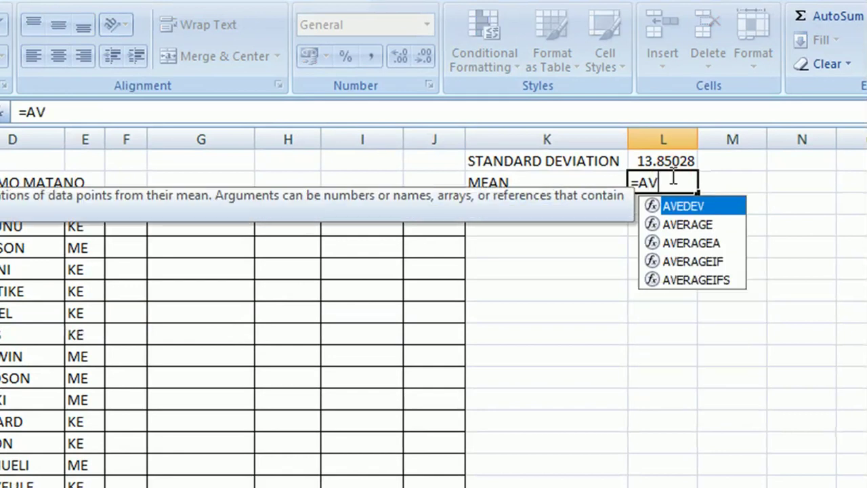
pyautogui.doubleClick(685, 226)
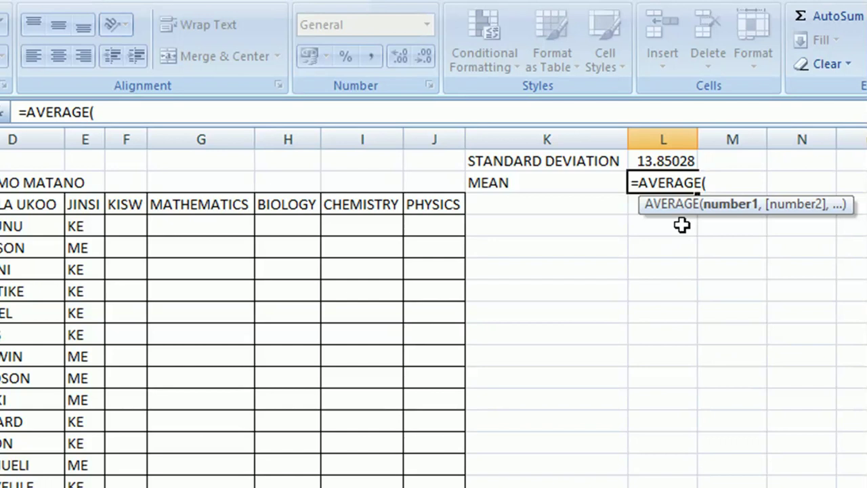
pyautogui.write('F4:')
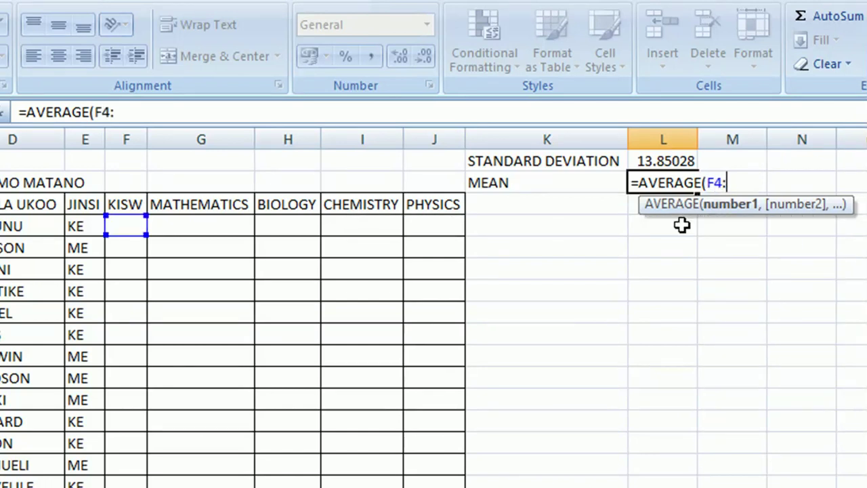
pyautogui.write('J')
pyautogui.write('44')
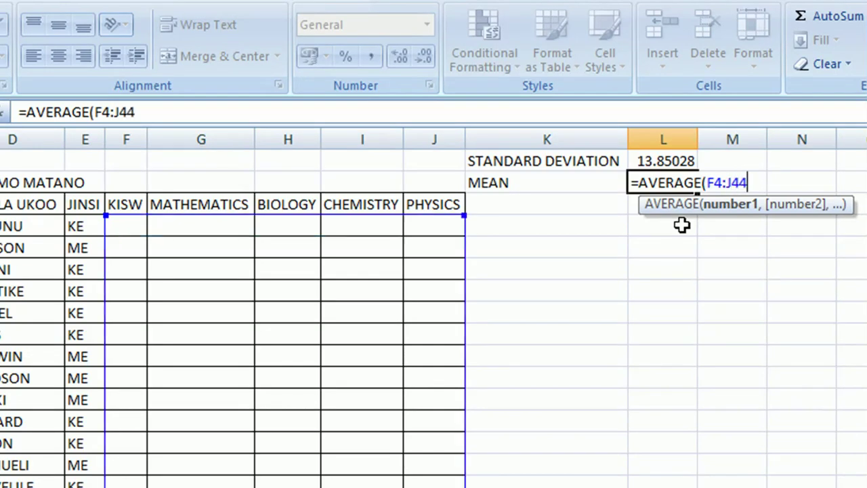
pyautogui.click(711, 178)
pyautogui.write('ALAMA')
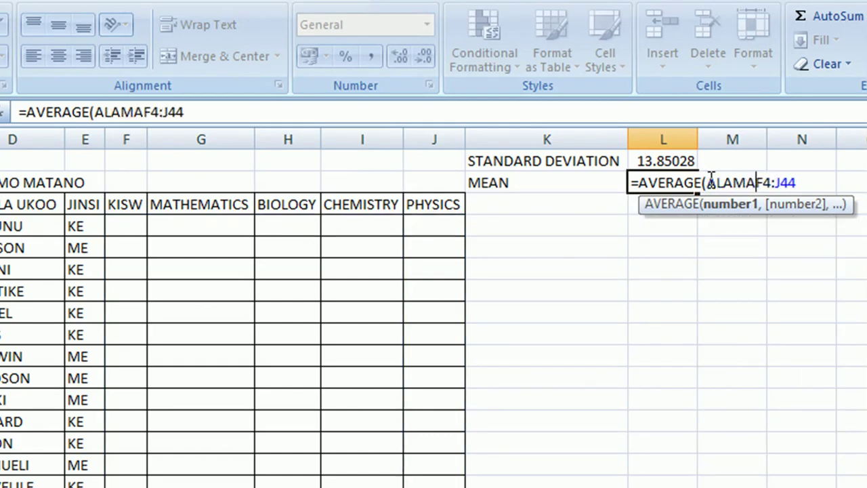
pyautogui.write('!')
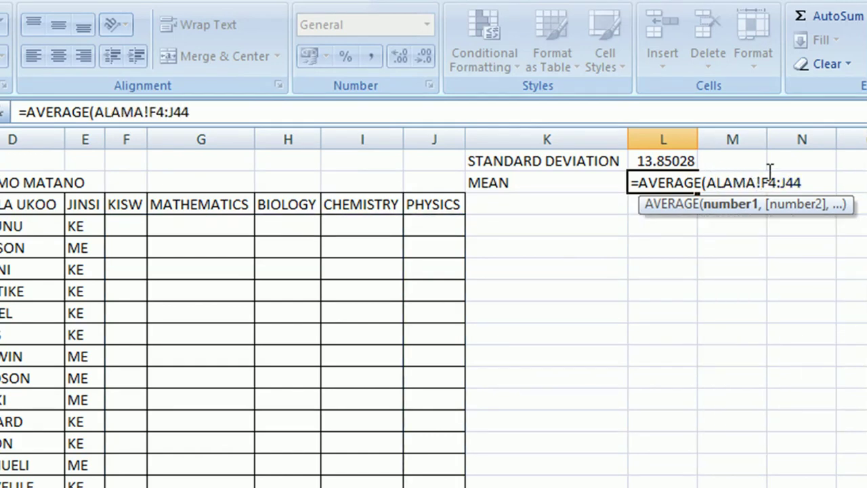
pyautogui.click(804, 181)
pyautogui.write(')')
pyautogui.press('Return')
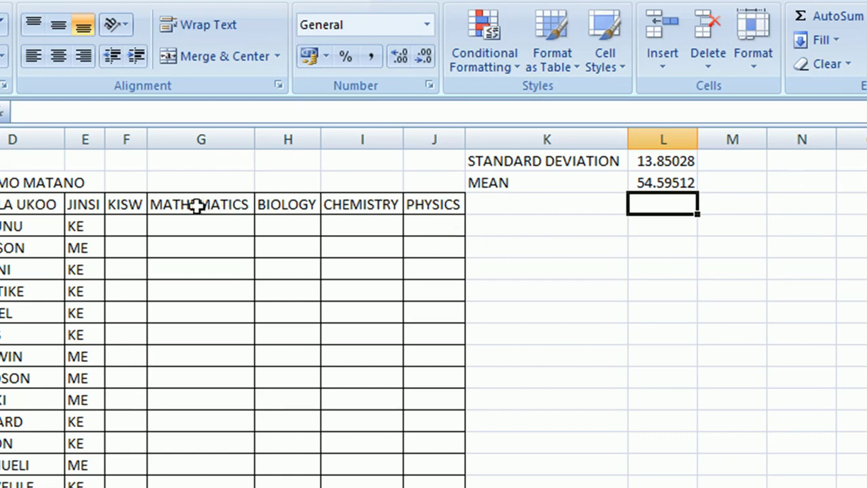
pyautogui.click(129, 224)
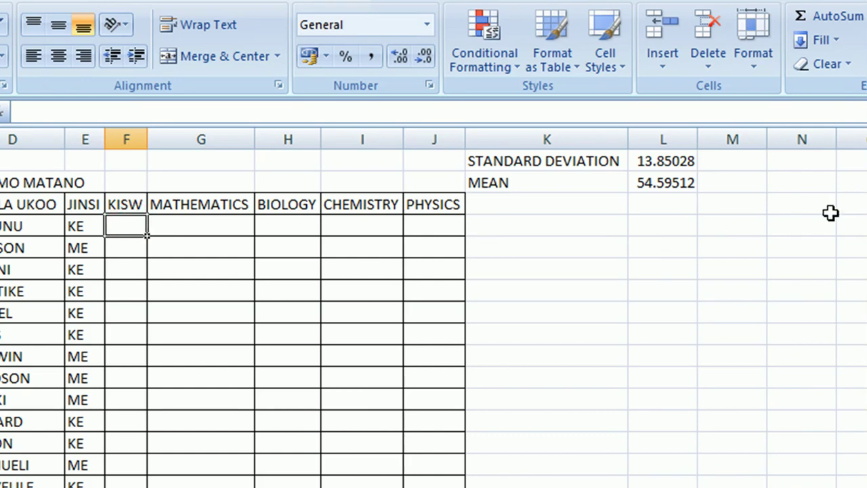
pyautogui.click(796, 183)
# - Enter the label Z-SCORE in N1
pyautogui.write('=')
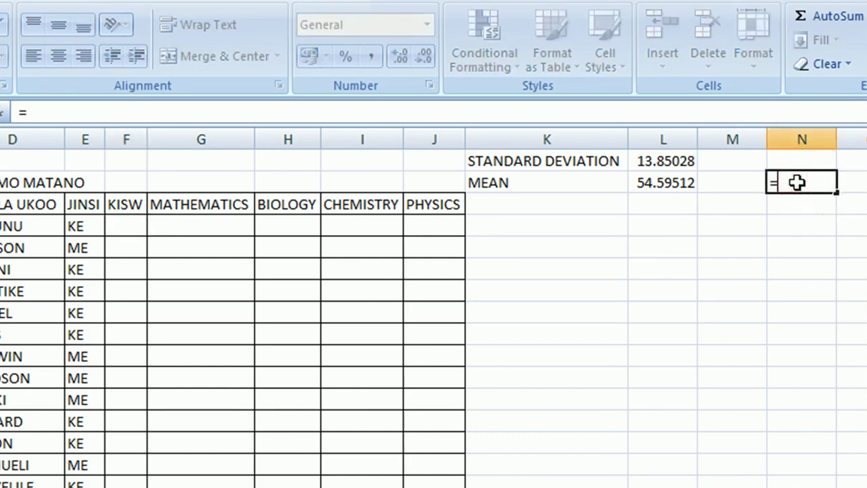
pyautogui.press('Escape')
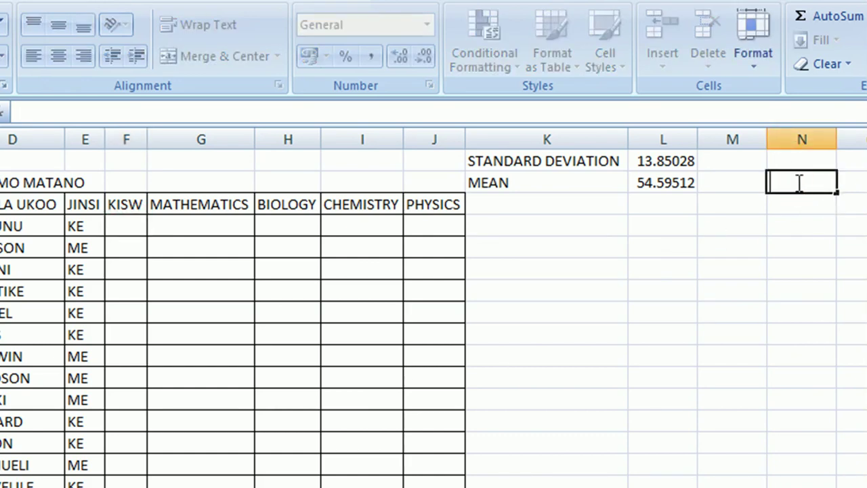
pyautogui.click(799, 158)
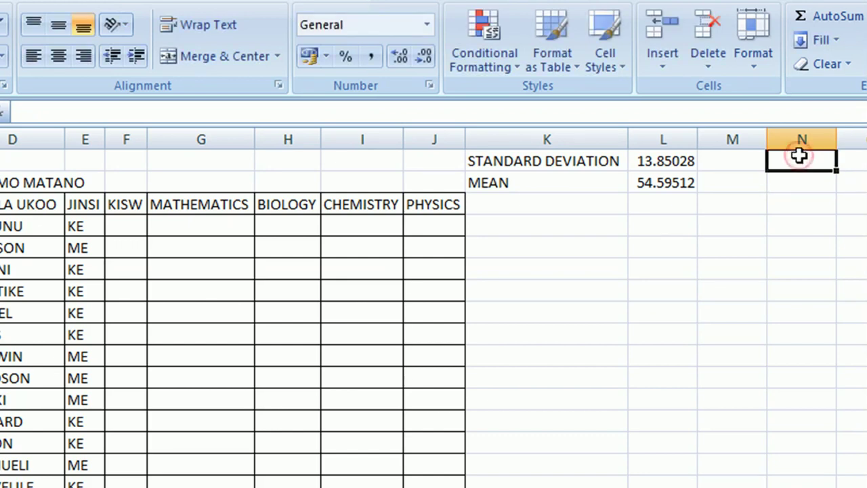
pyautogui.write('Z-SCORE')
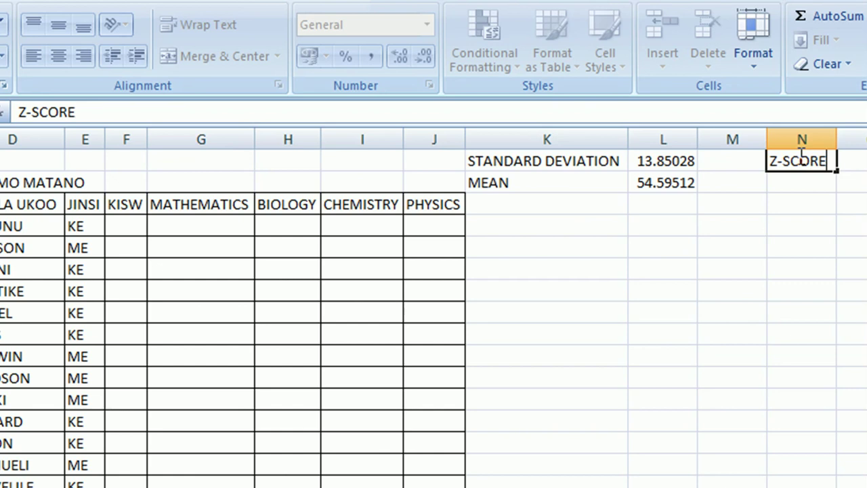
pyautogui.press('Return')
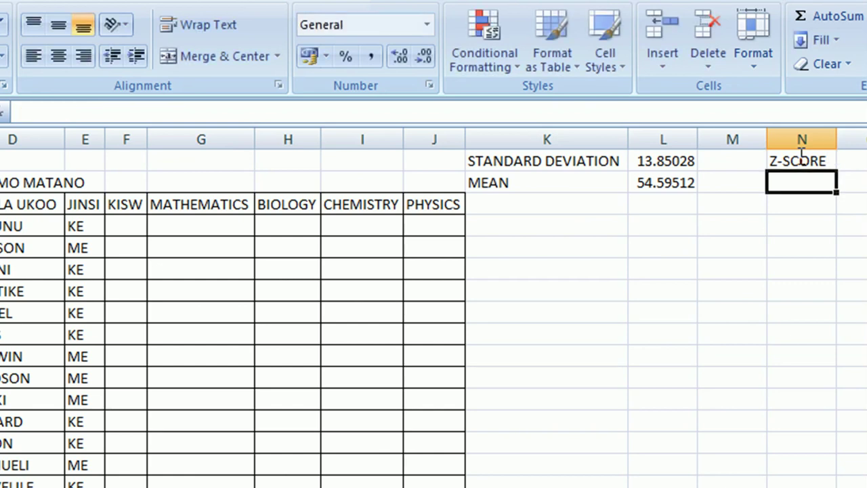
# - Enter =(ALAMA!F4-L2)/L1 in O1, giving a z-score of -0.62057
pyautogui.click(847, 159)
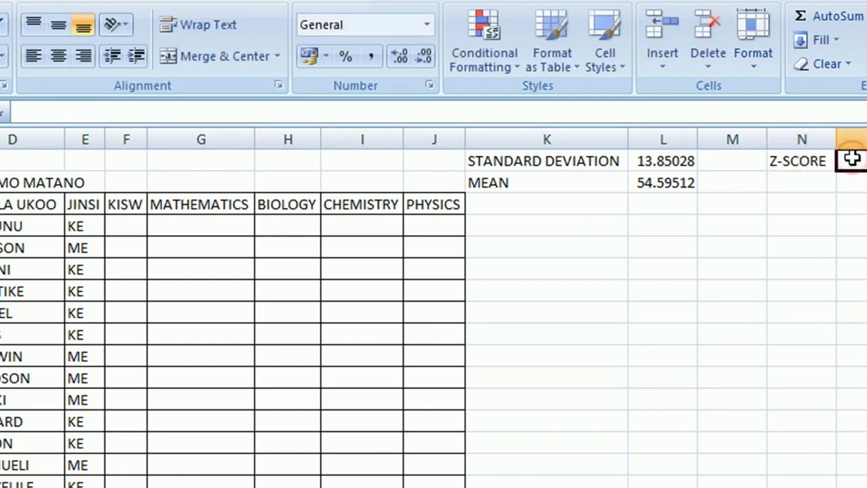
pyautogui.write('=')
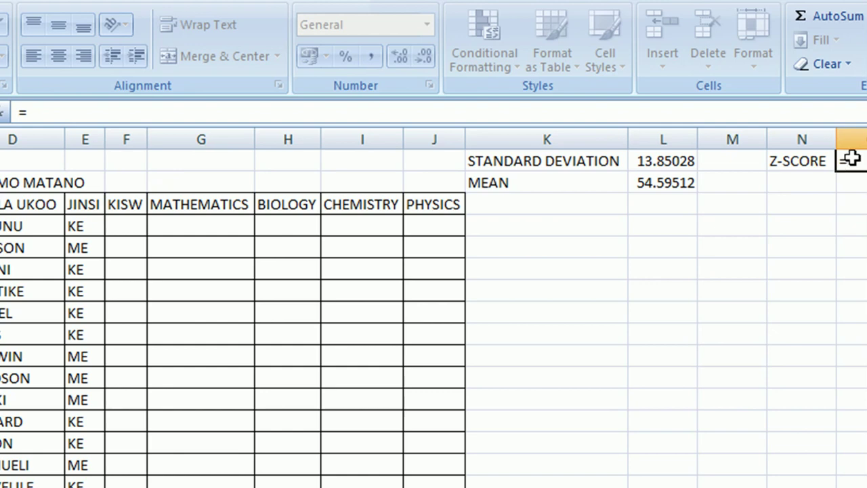
pyautogui.write('(')
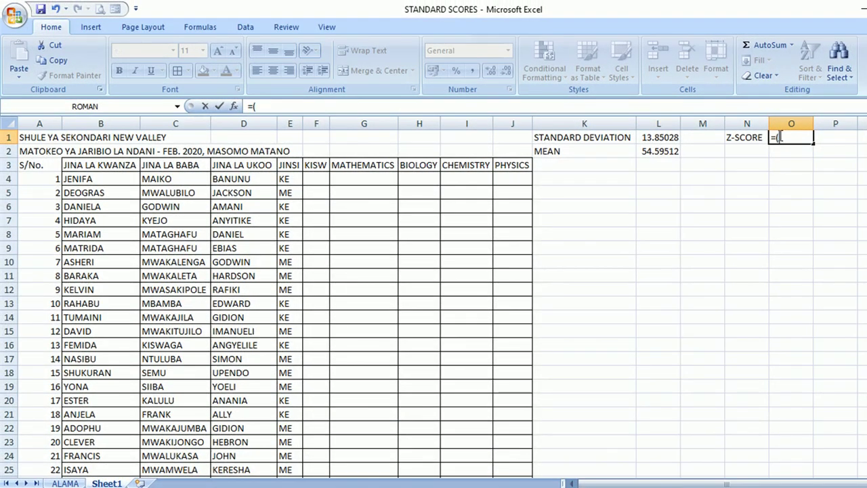
pyautogui.write('ALAMA!')
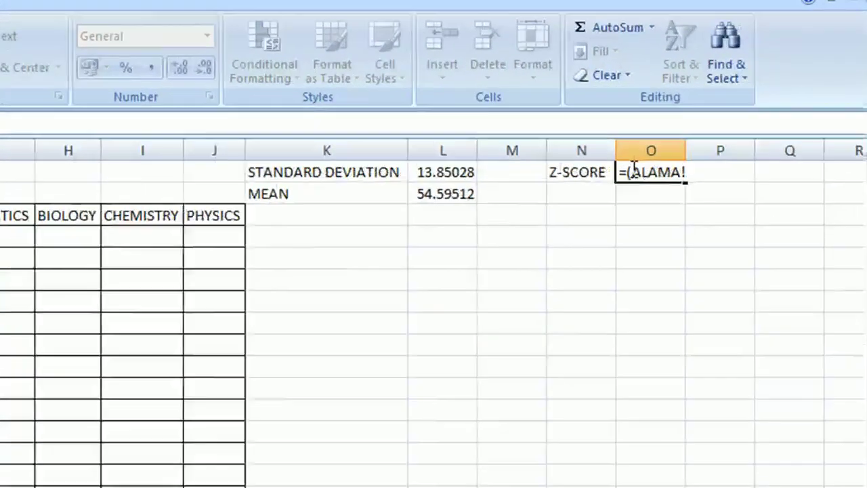
pyautogui.write('F4')
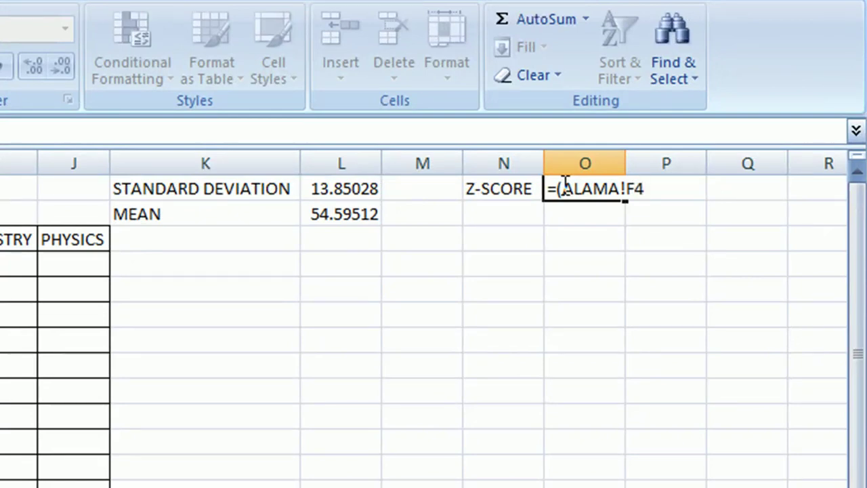
pyautogui.write('-')
pyautogui.click(366, 213)
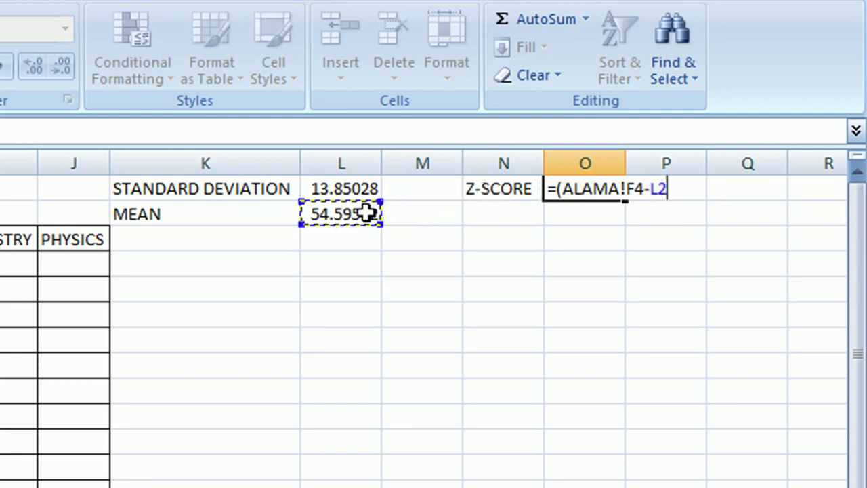
pyautogui.write('(')
pyautogui.press('BackSpace')
pyautogui.write(')')
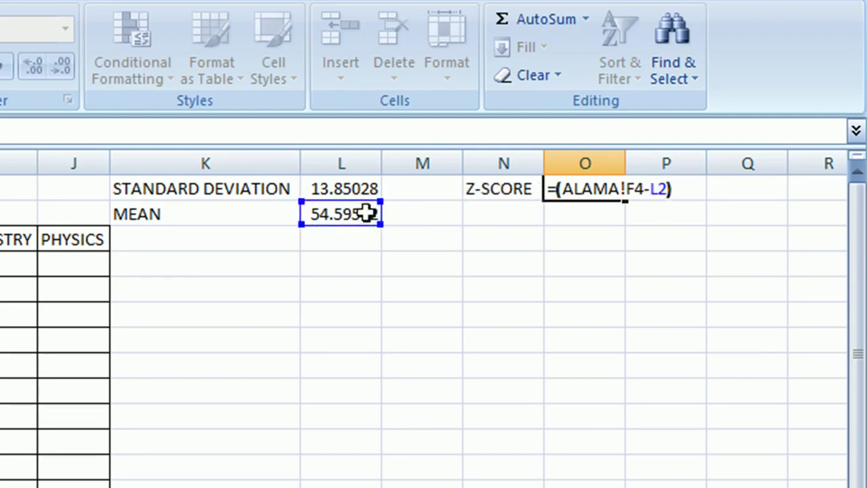
pyautogui.write('/')
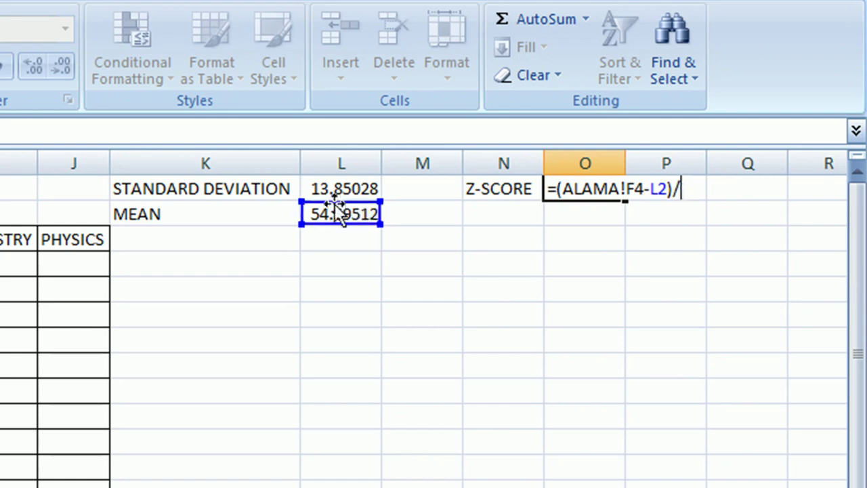
pyautogui.click(351, 184)
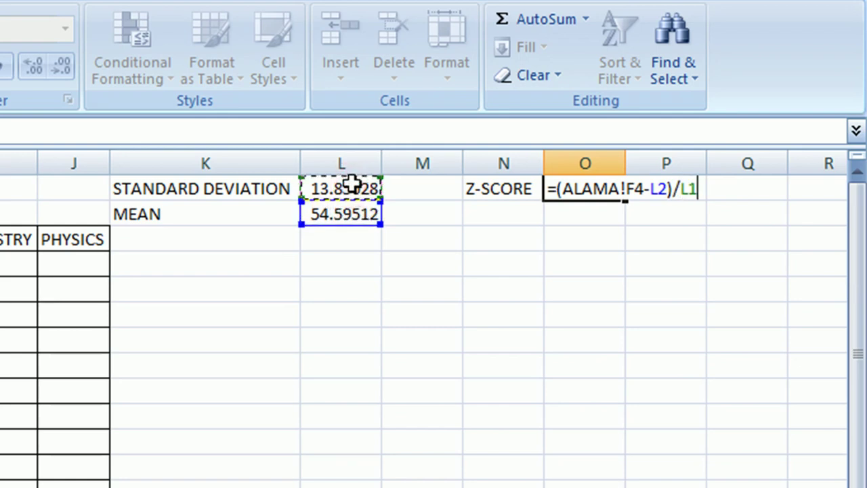
pyautogui.press('Return')
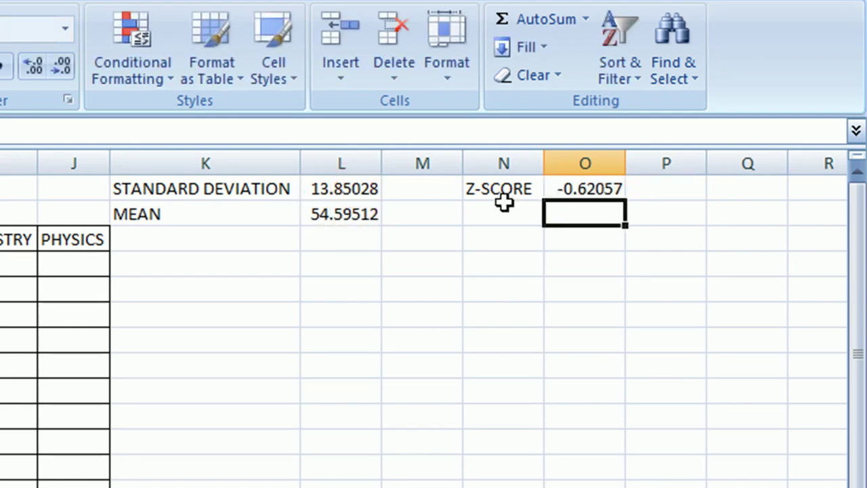
pyautogui.click(581, 191)
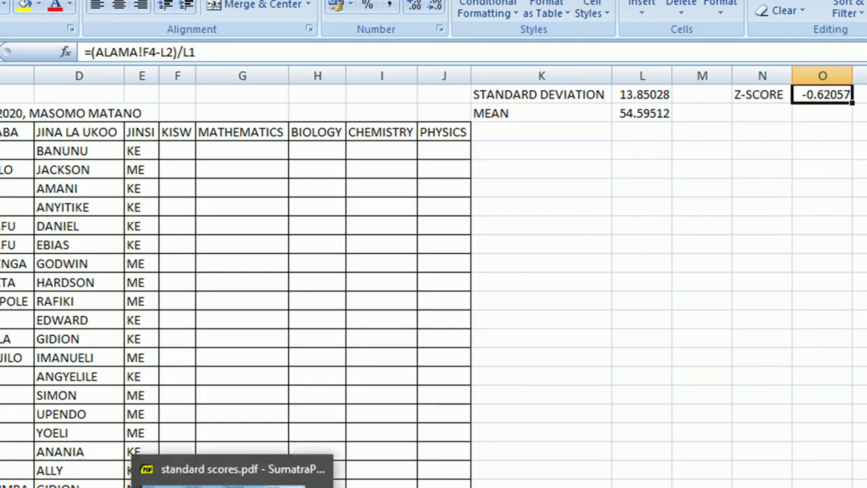
pyautogui.click(230, 485)
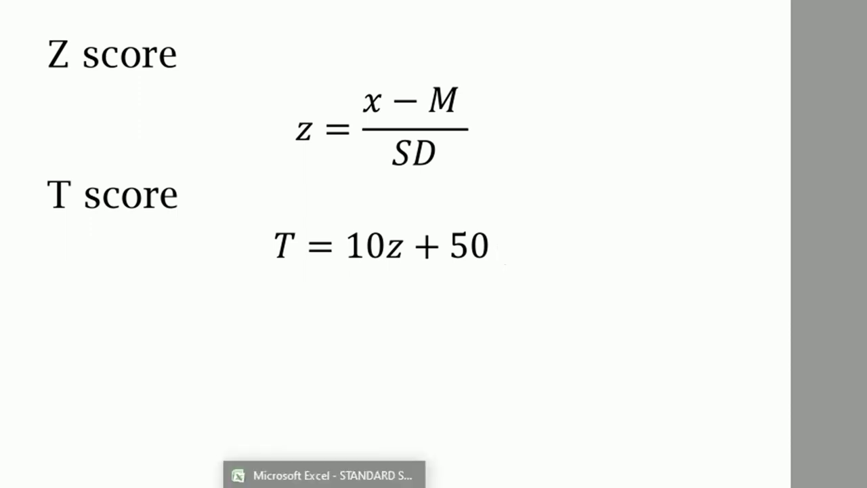
pyautogui.click(324, 468)
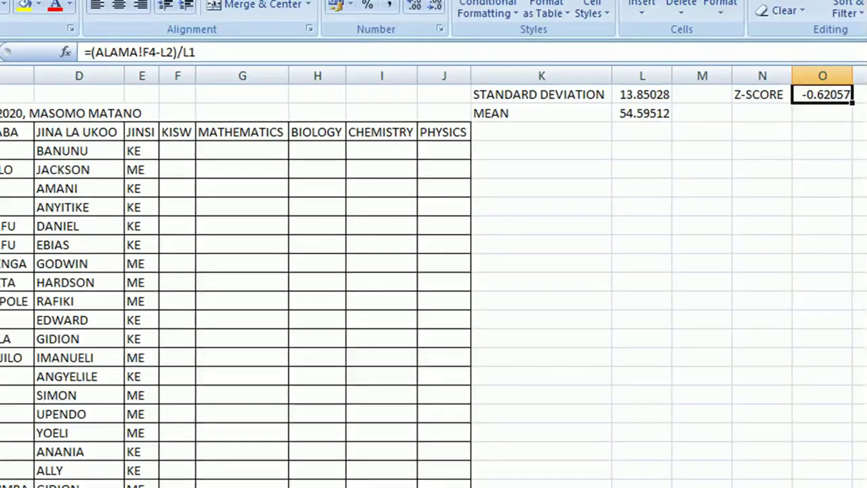
# - Start F4 with =IF(ALAMA!F4="","",IF(ALAMA!F4="X","X",(ALAMA!F4- and correct the sheet-name and lowercase-x typos
pyautogui.click(171, 150)
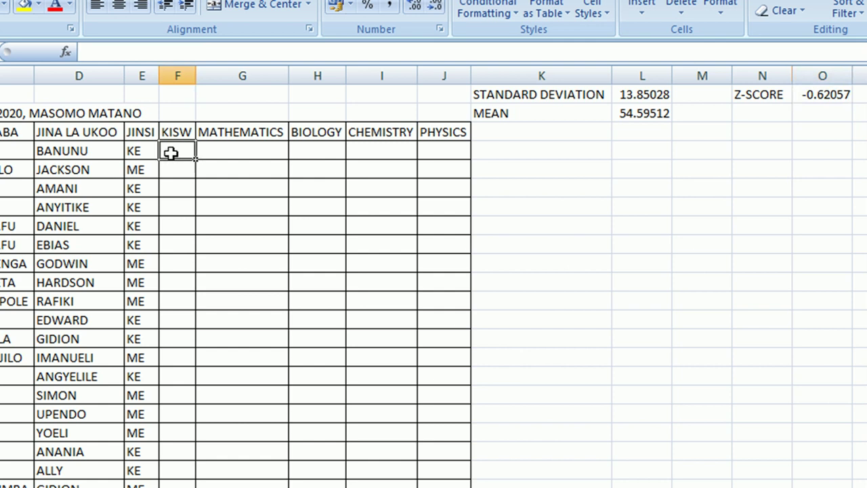
pyautogui.write('=')
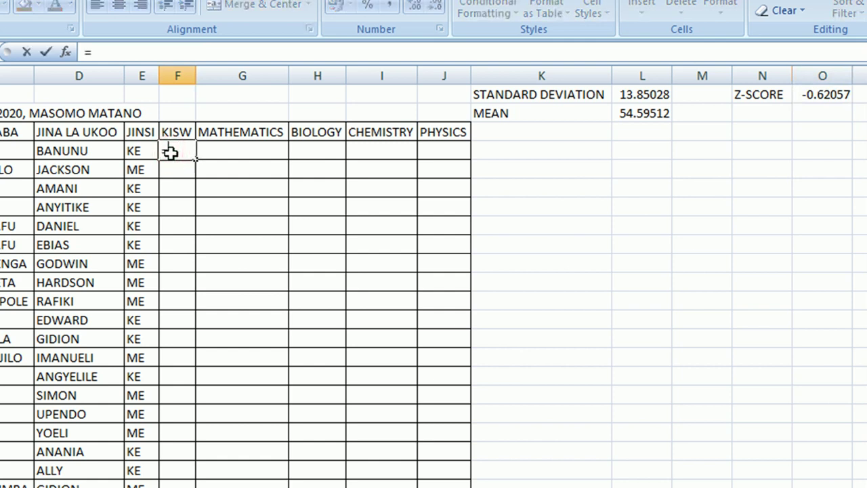
pyautogui.write('IF(A')
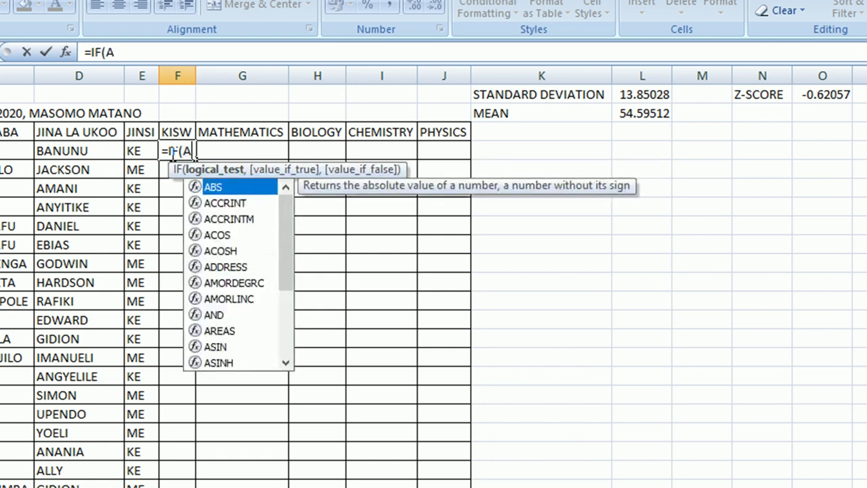
pyautogui.write('LAMA')
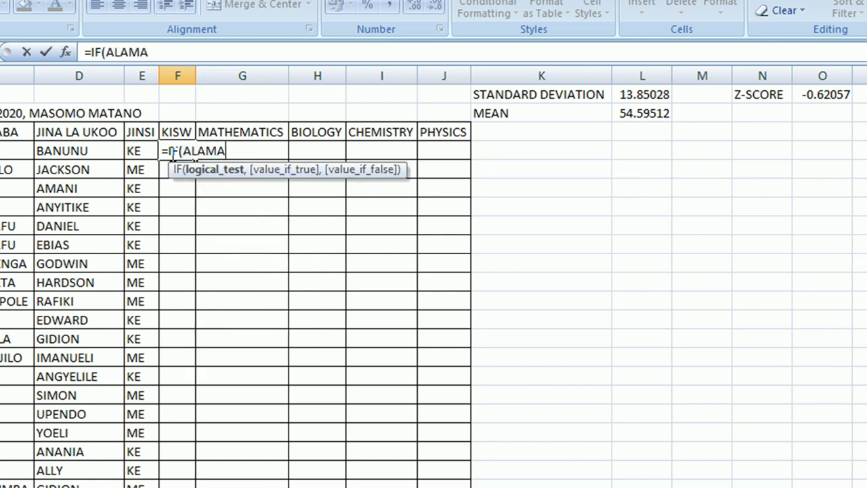
pyautogui.write('F')
pyautogui.press('BackSpace')
pyautogui.write('!F')
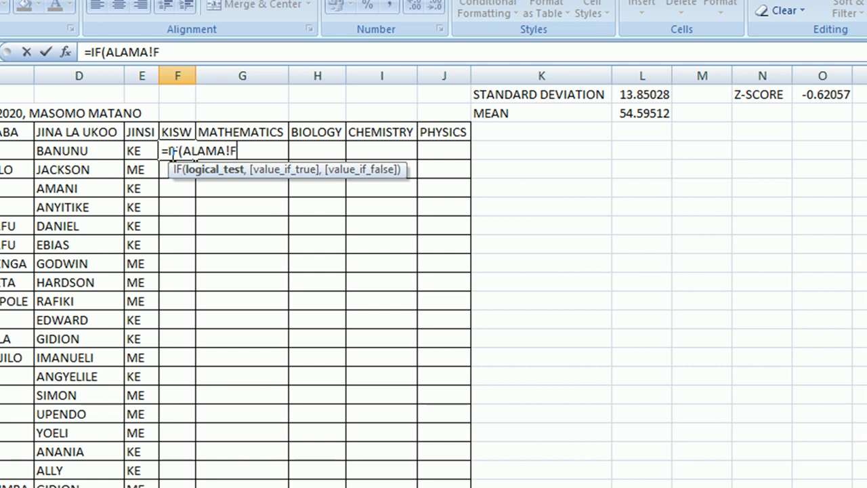
pyautogui.write('4')
pyautogui.write('=')
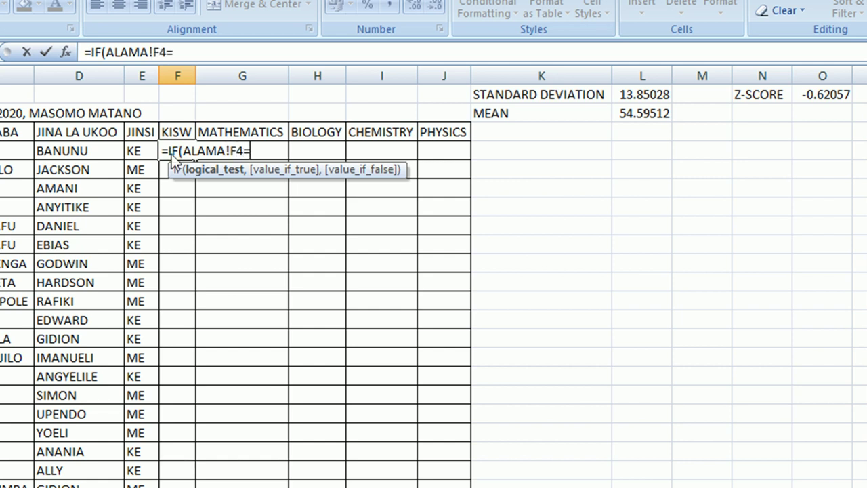
pyautogui.write('""')
pyautogui.write(',""')
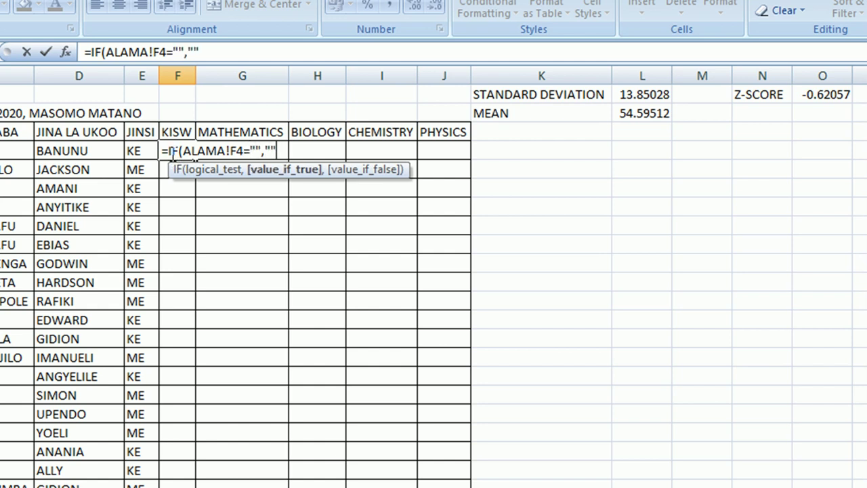
pyautogui.write(',')
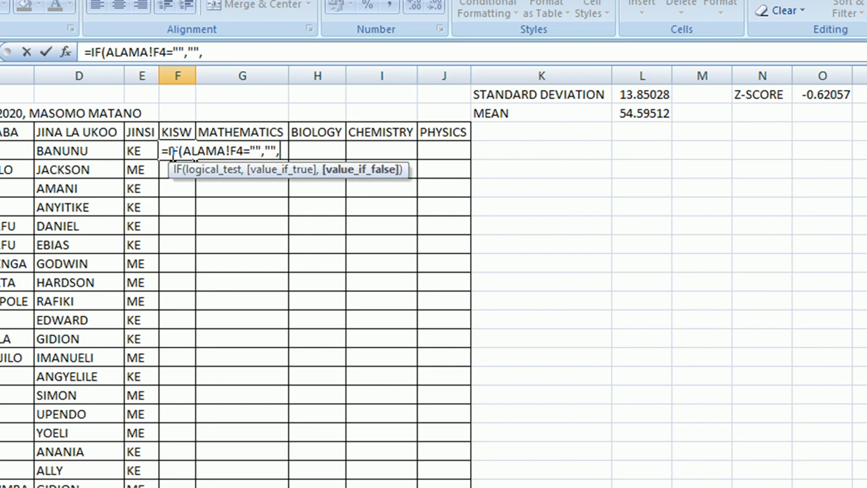
pyautogui.write('IF(ALAMA!F4=')
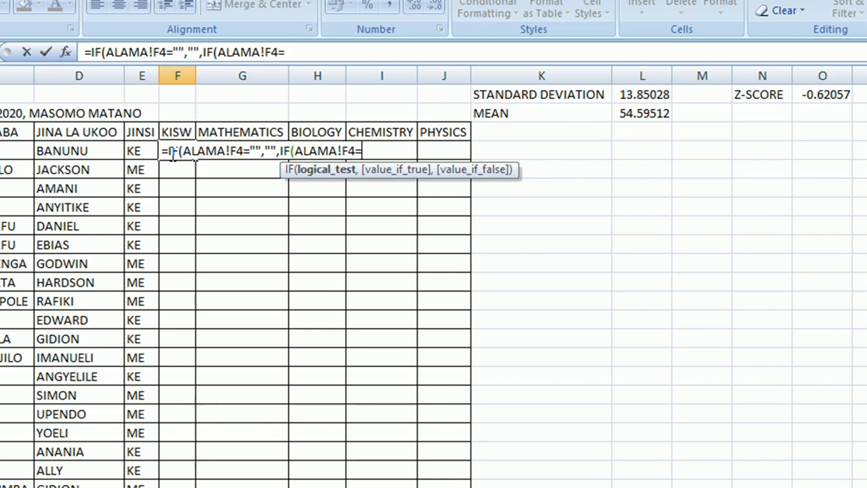
pyautogui.write('"X"')
pyautogui.write(',"')
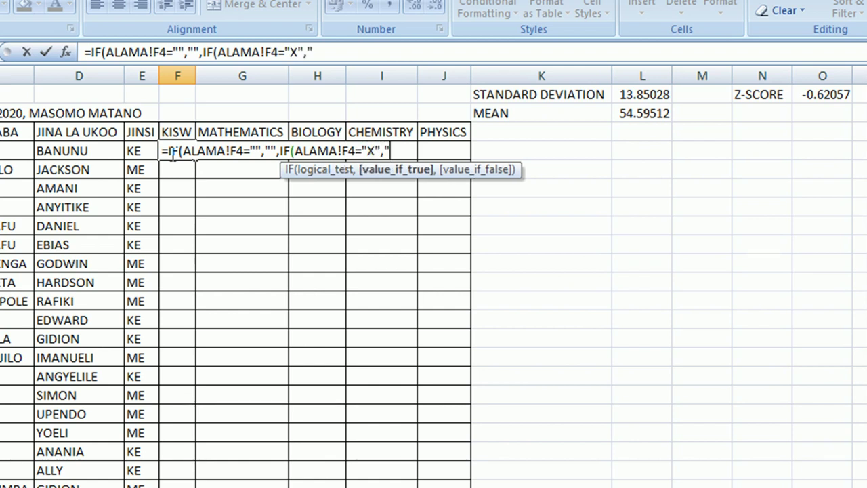
pyautogui.write('x')
pyautogui.press('BackSpace')
pyautogui.write('X"')
pyautogui.write(',')
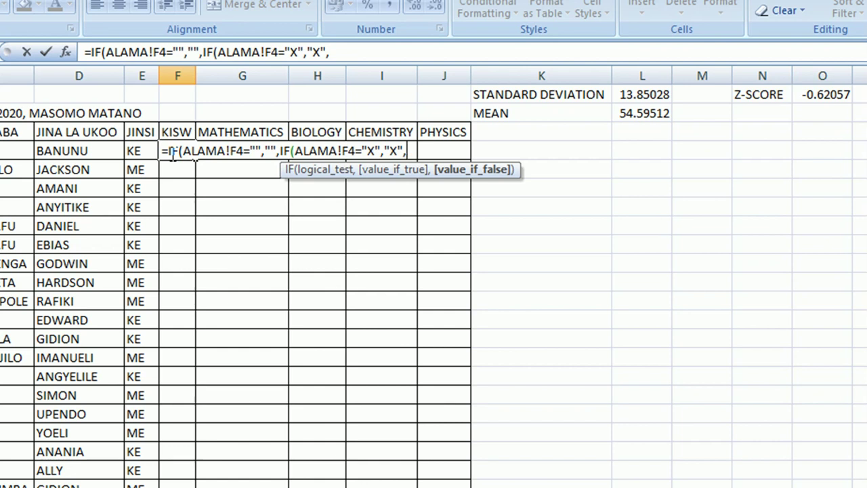
pyautogui.write('(')
pyautogui.write('ALAMA!')
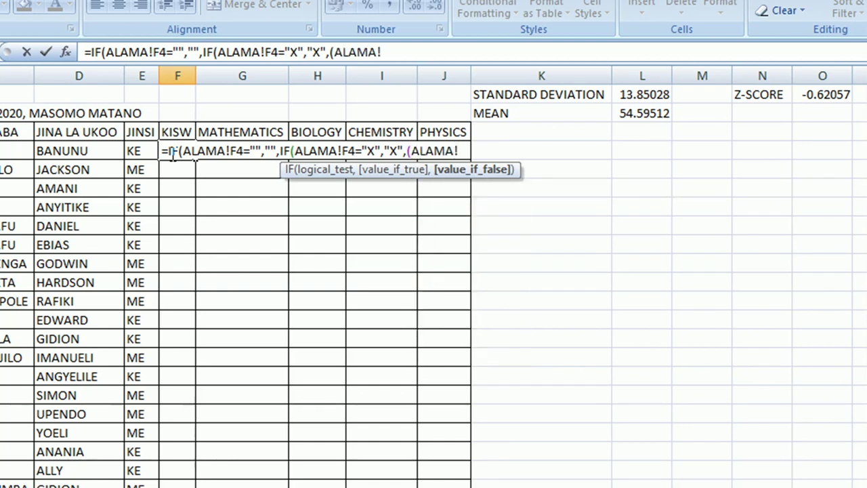
pyautogui.write('F4-')
# - Subtract the mean $L$2 and divide by the standard deviation $L$1 as absolute references
pyautogui.click(647, 113)
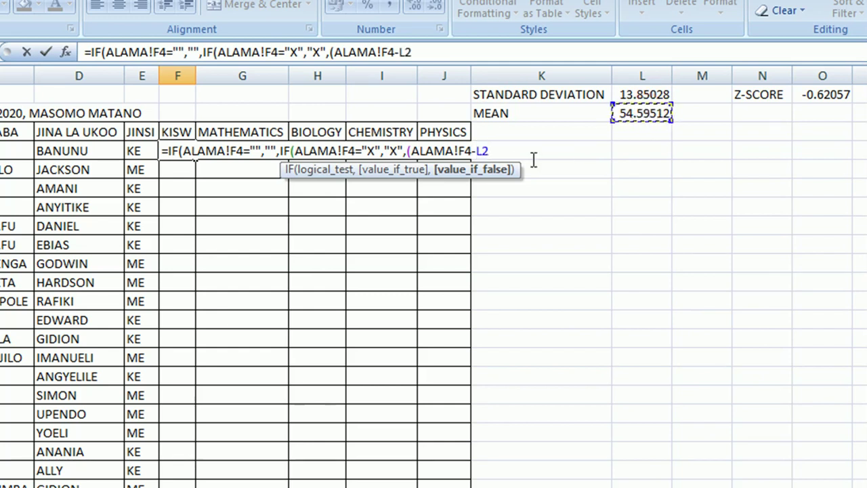
pyautogui.press('F4')
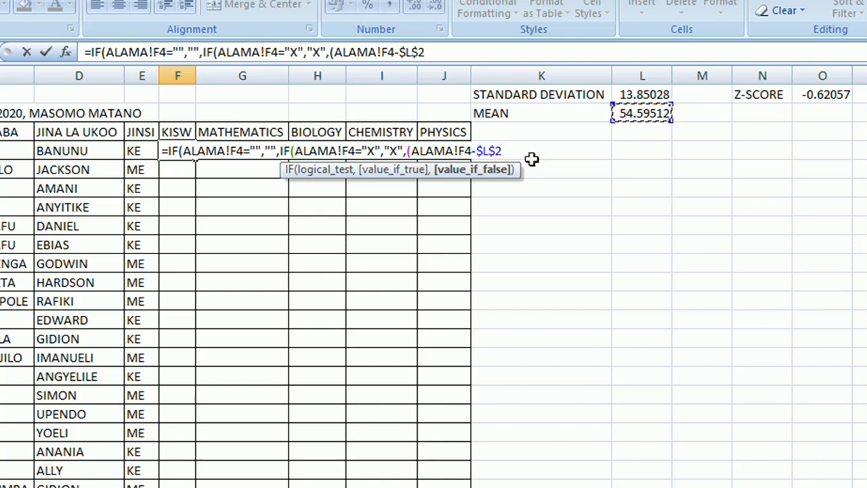
pyautogui.write(')/')
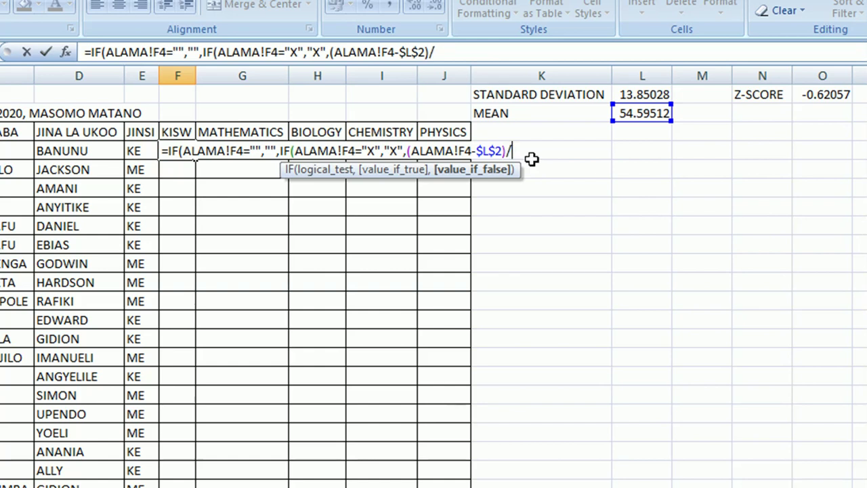
pyautogui.click(642, 95)
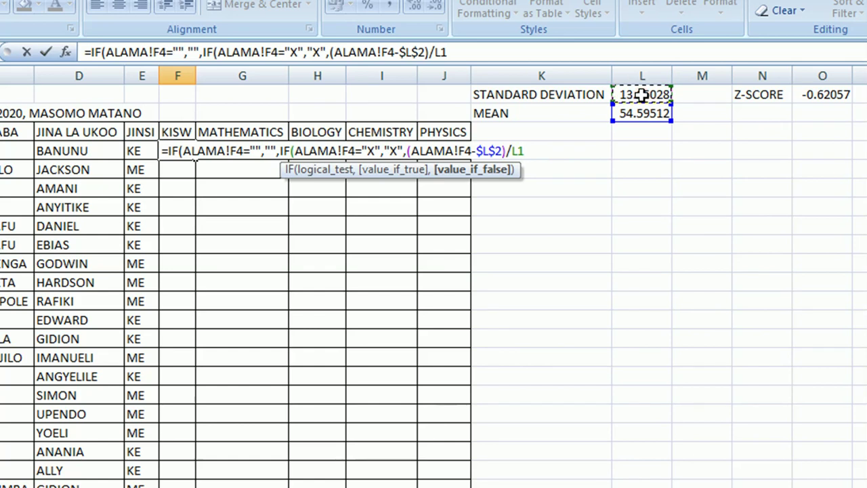
pyautogui.press('F4')
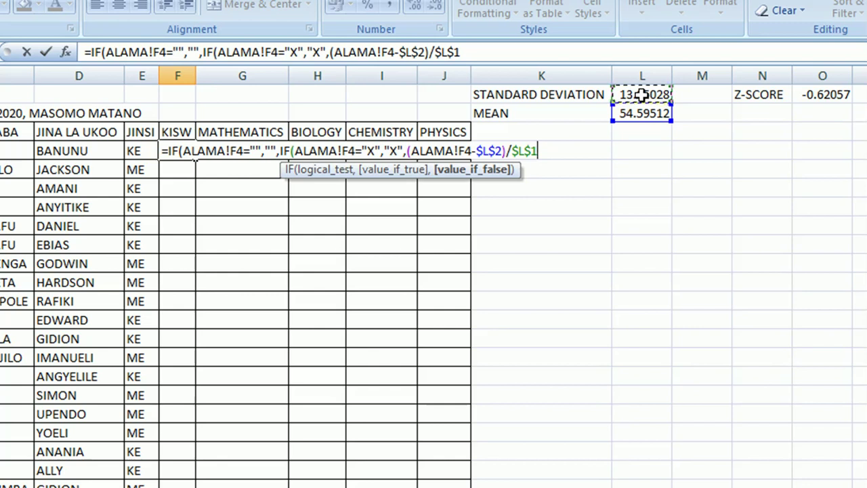
pyautogui.write(')')
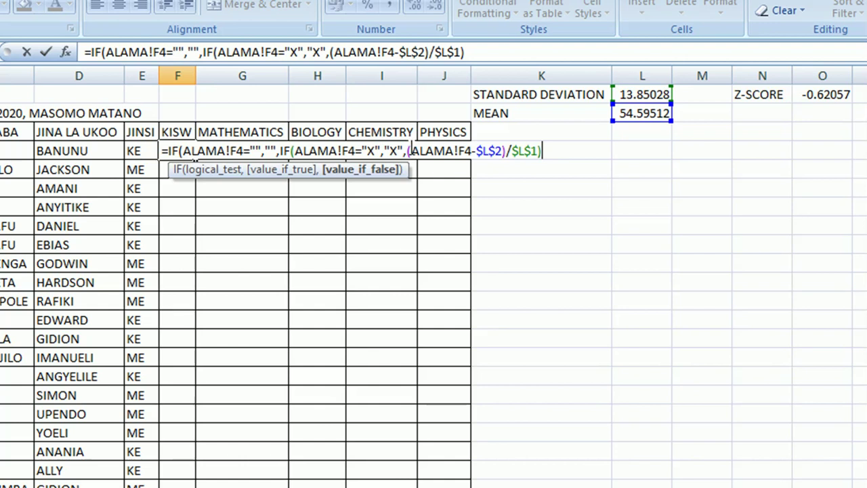
# - Wrap the z-score as ((10*...)+50) and close all brackets, so F4 shows 43.8
pyautogui.click(407, 149)
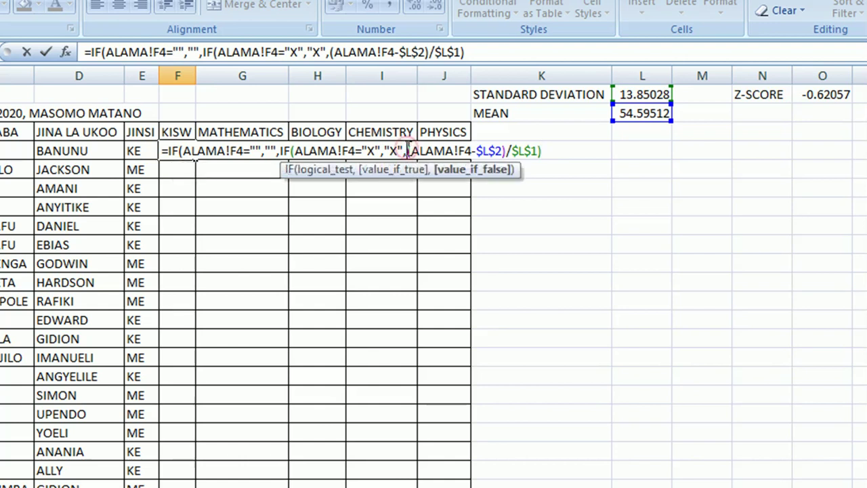
pyautogui.write('(')
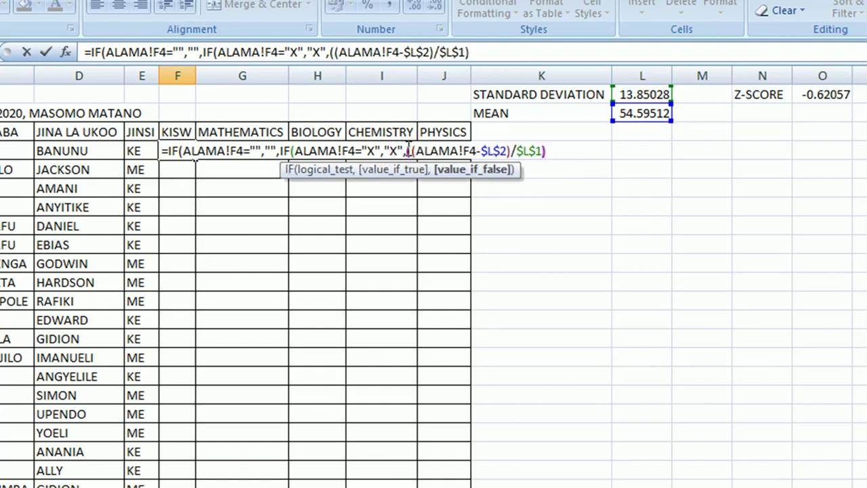
pyautogui.write('10')
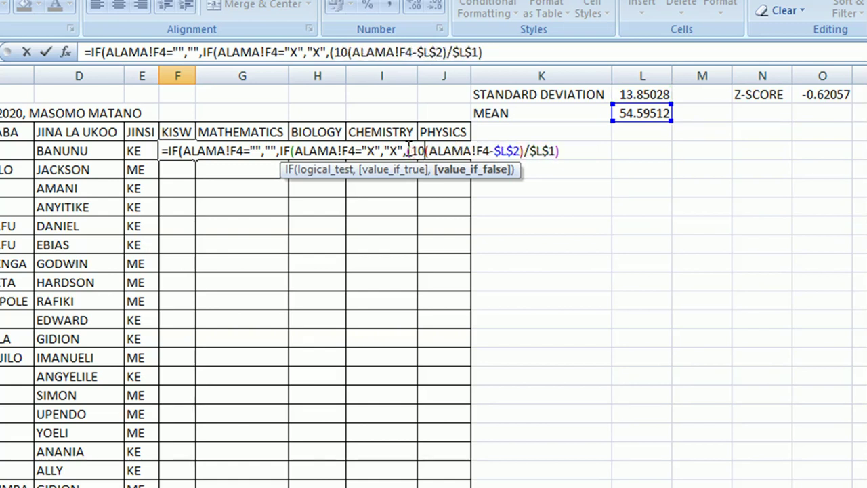
pyautogui.write('*')
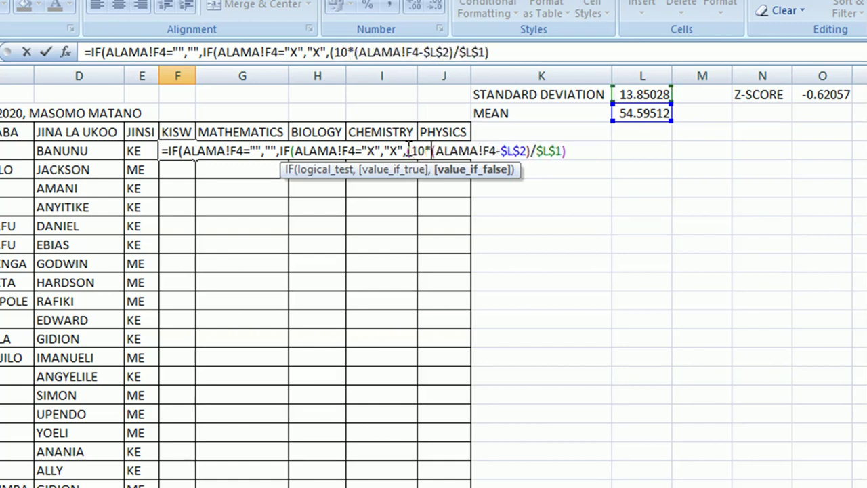
pyautogui.click(572, 150)
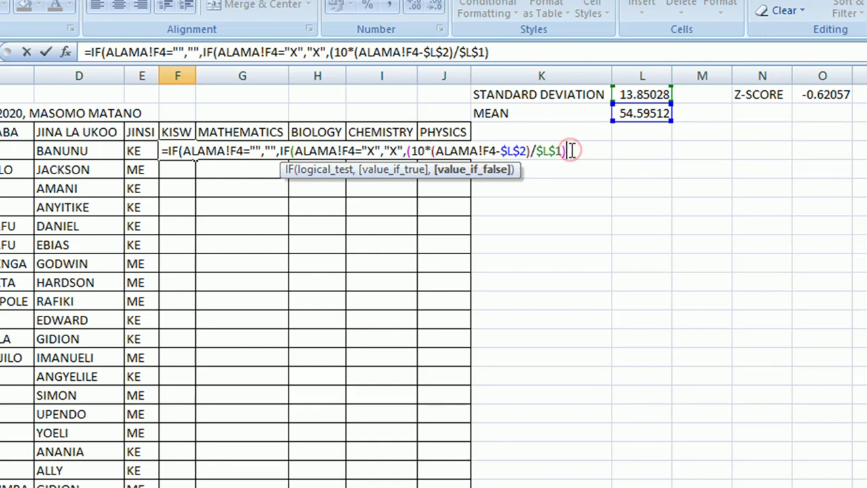
pyautogui.write('+50')
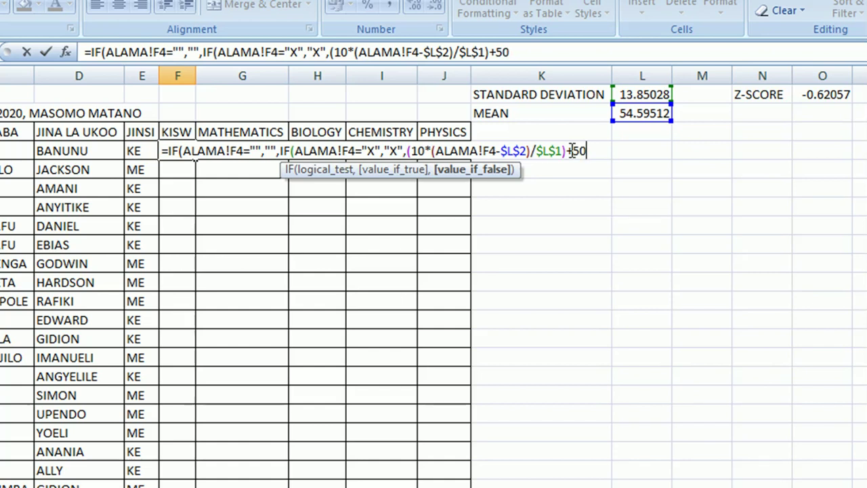
pyautogui.write(')')
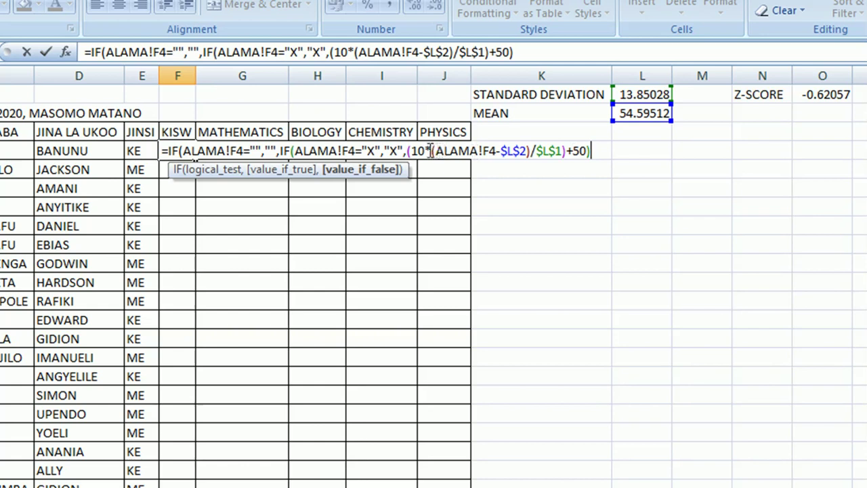
pyautogui.click(408, 150)
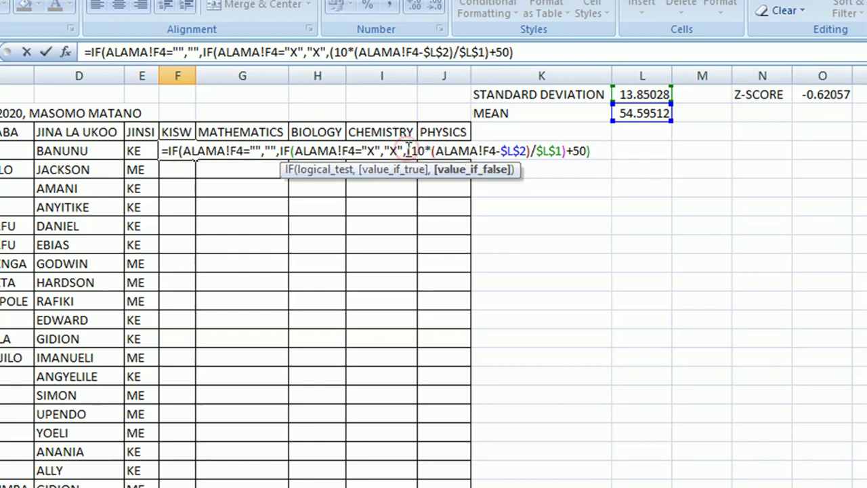
pyautogui.write('(')
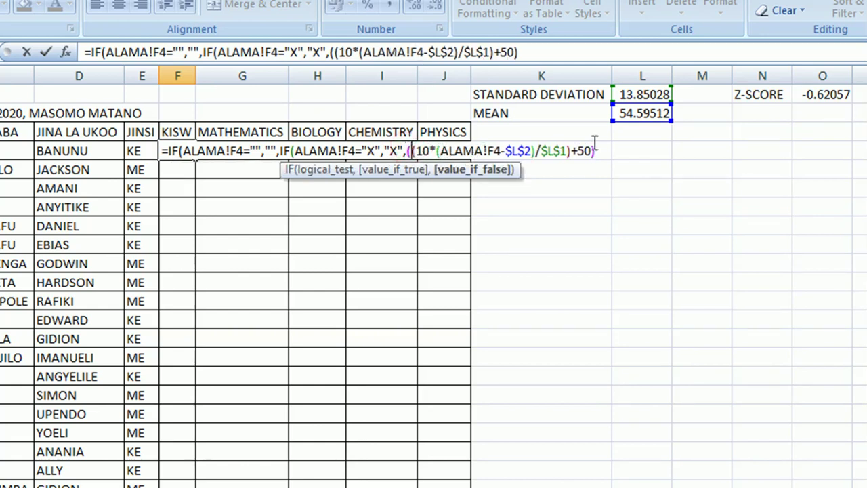
pyautogui.click(596, 151)
pyautogui.write(')')
pyautogui.write('))')
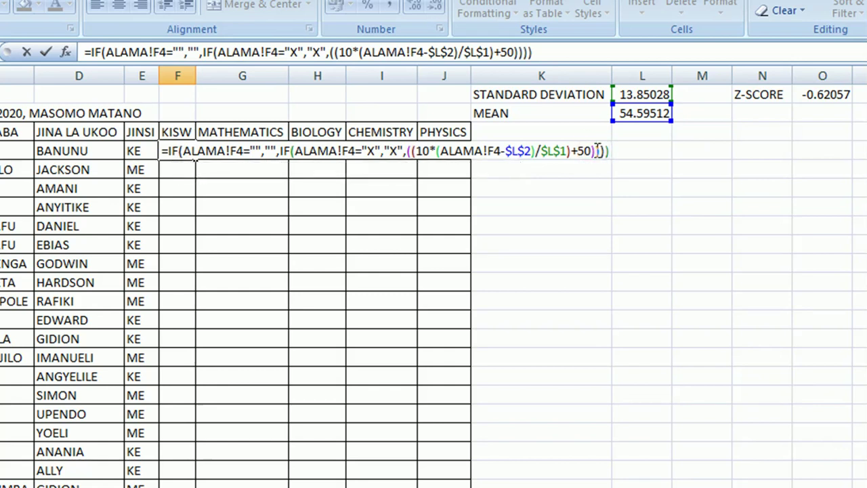
pyautogui.press('Return')
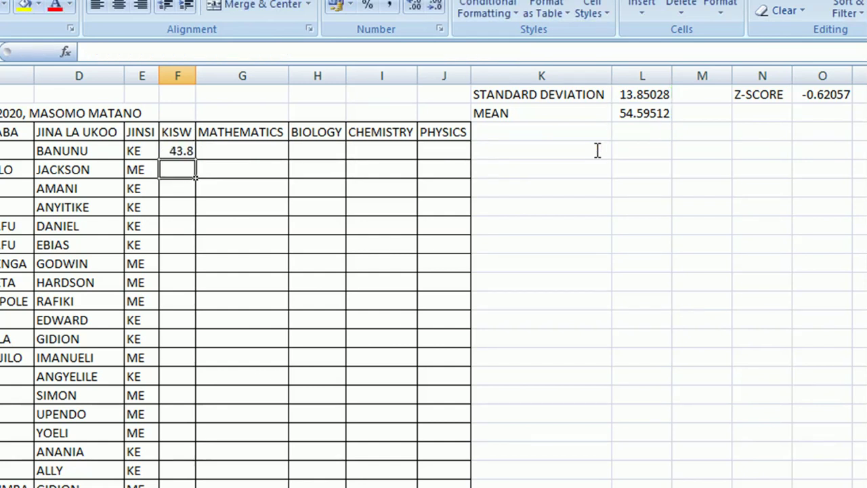
pyautogui.click(751, 106)
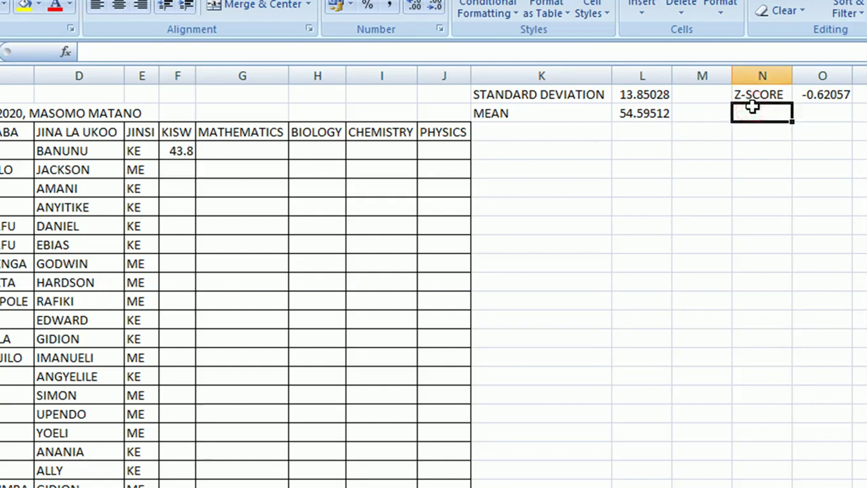
# - Label N2 T-SCORE and enter =10*O1+50 beside it, giving 43.79426
pyautogui.write('T-SCORE')
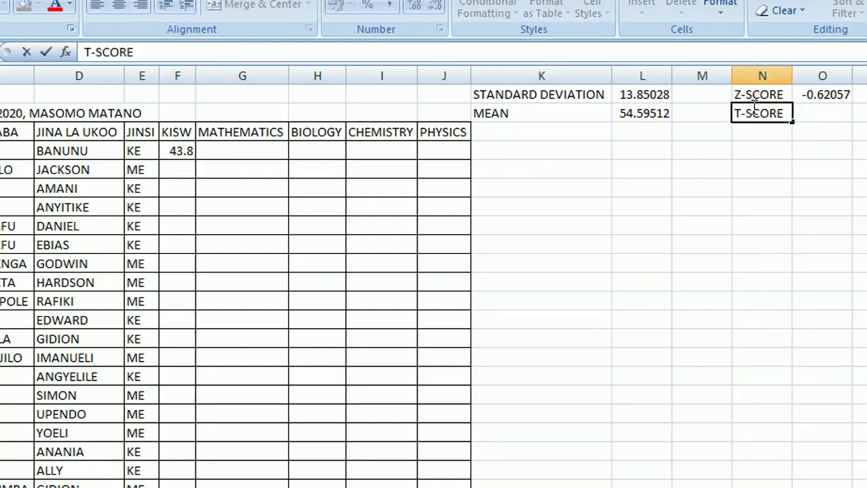
pyautogui.press('Tab')
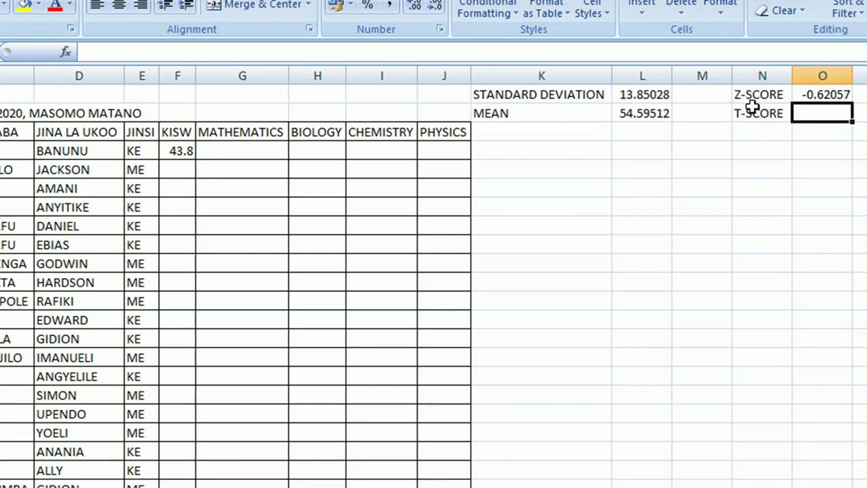
pyautogui.write('=10')
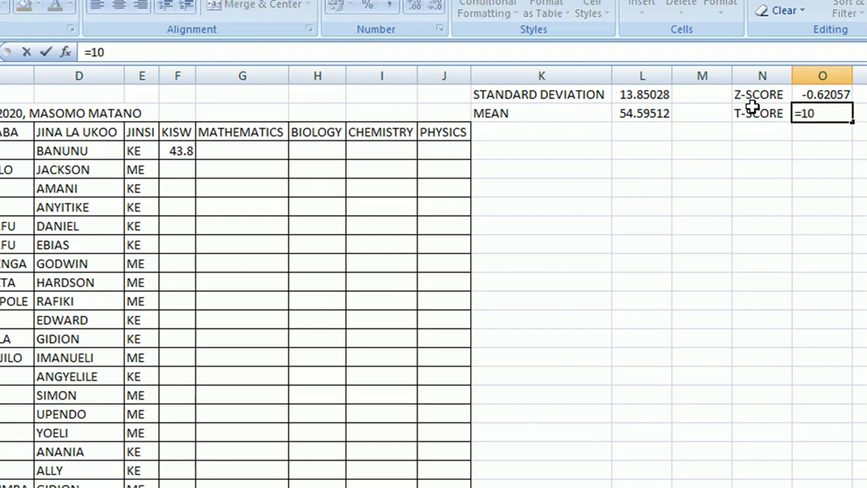
pyautogui.write('*')
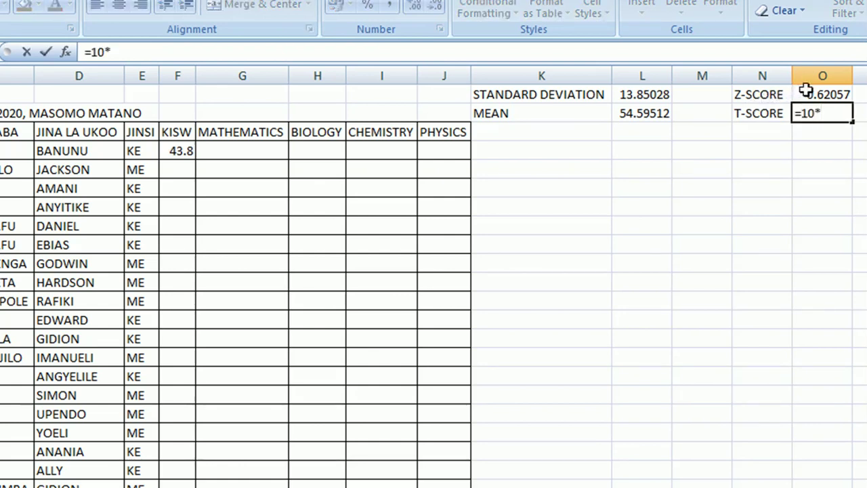
pyautogui.click(814, 94)
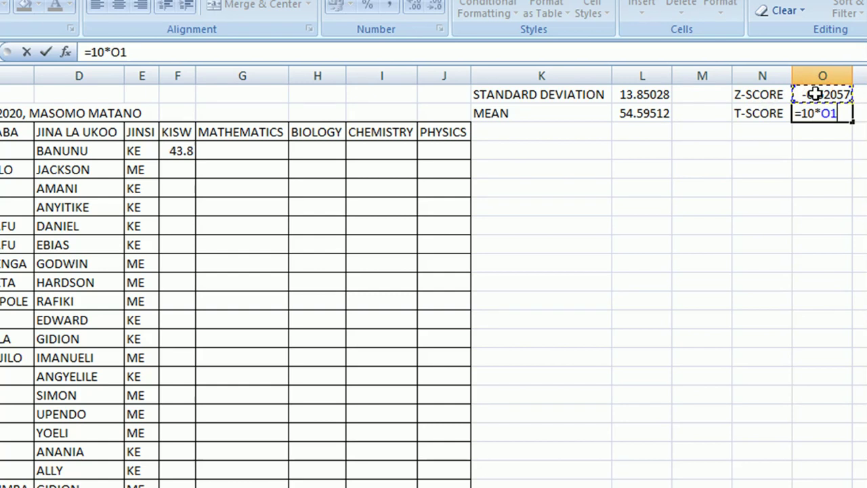
pyautogui.write('+')
pyautogui.write('50')
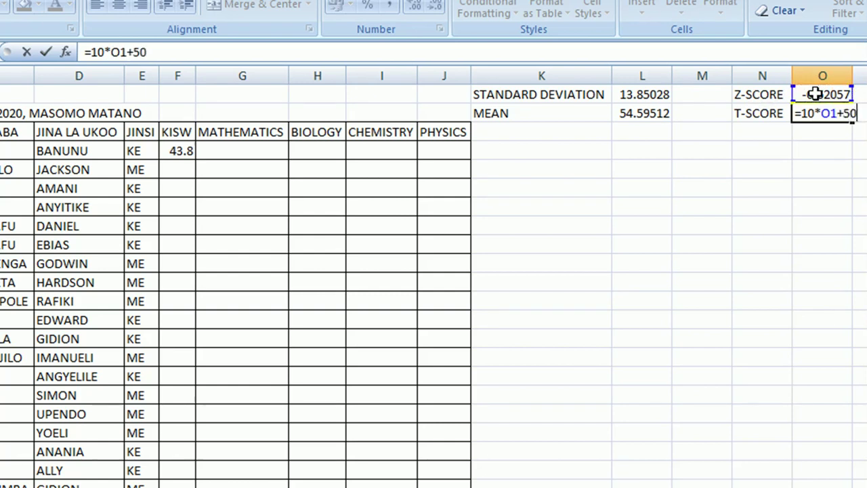
pyautogui.press('Return')
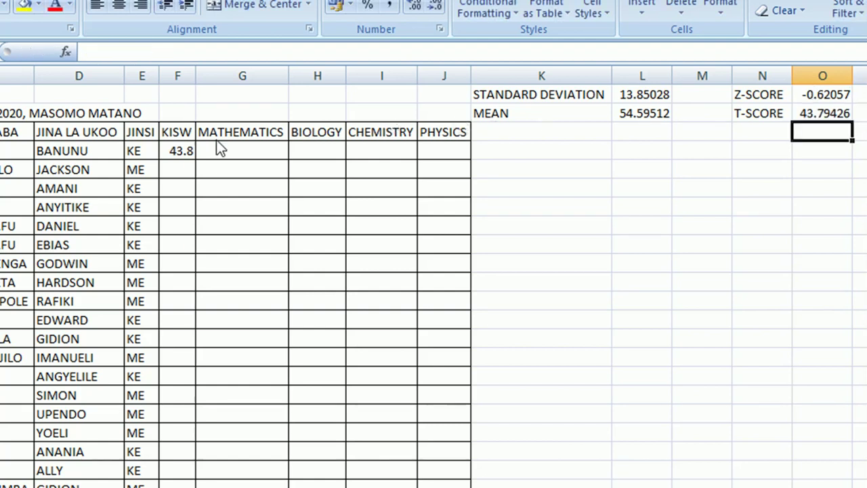
pyautogui.click(181, 150)
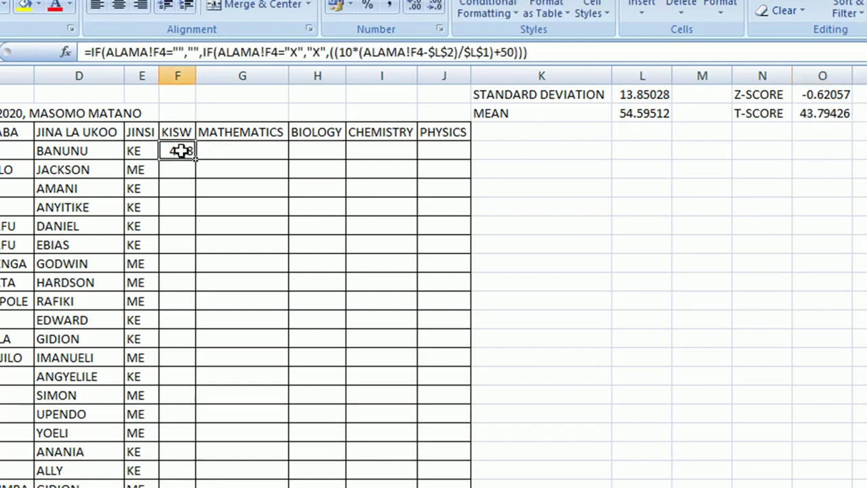
pyautogui.click(818, 113)
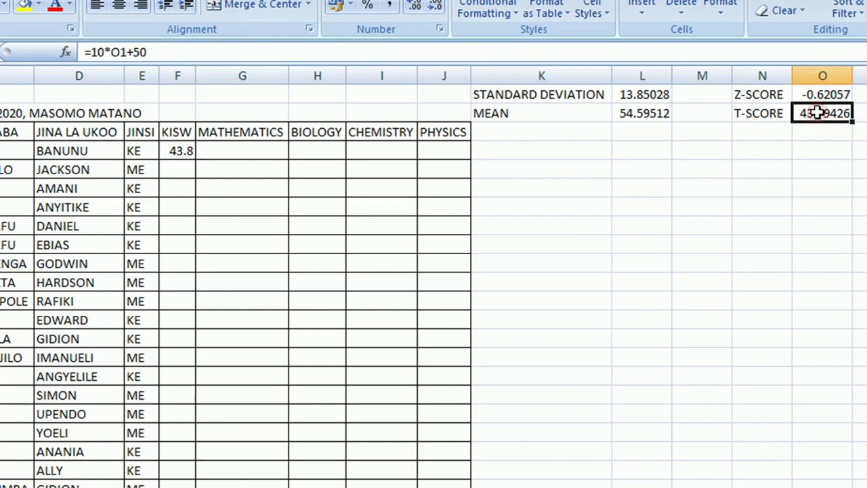
pyautogui.click(168, 149)
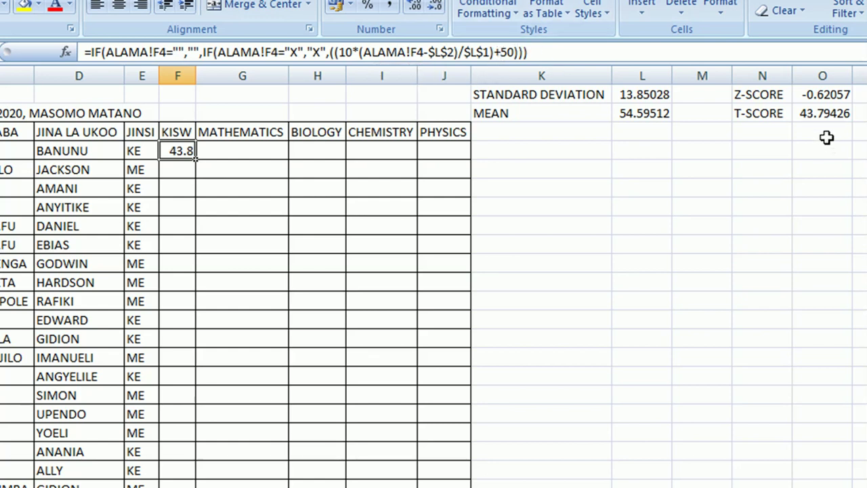
pyautogui.click(810, 114)
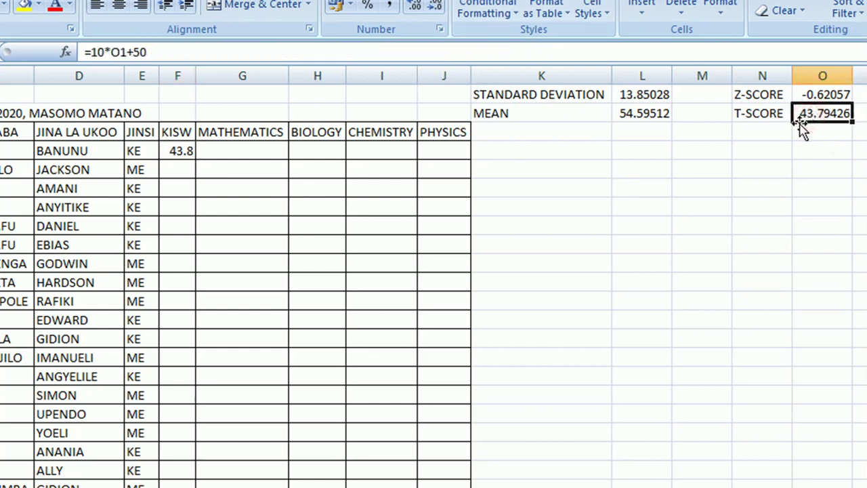
pyautogui.click(182, 151)
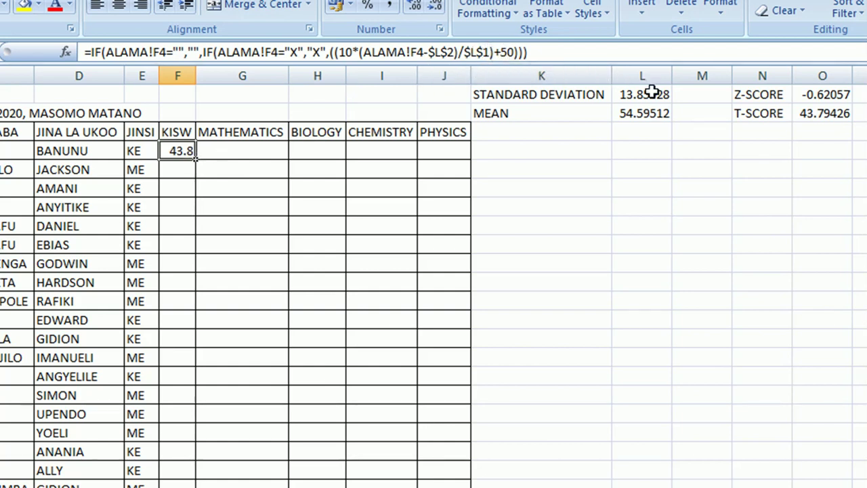
pyautogui.doubleClick(178, 147)
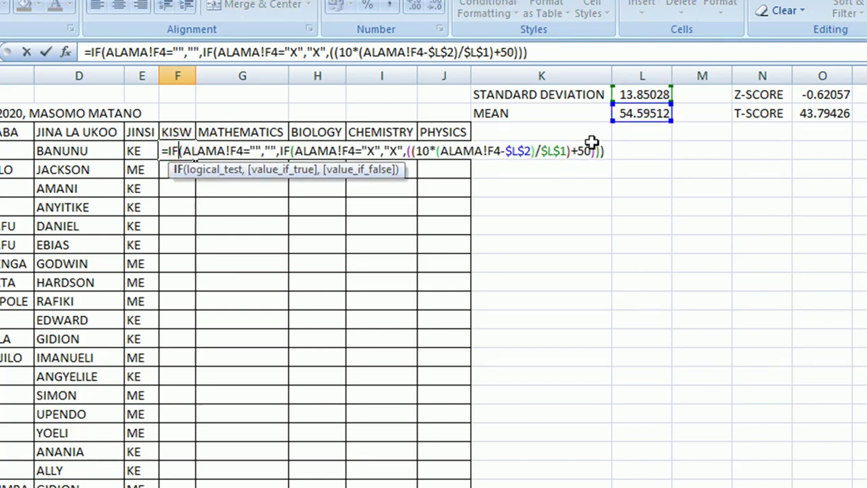
pyautogui.press('Return')
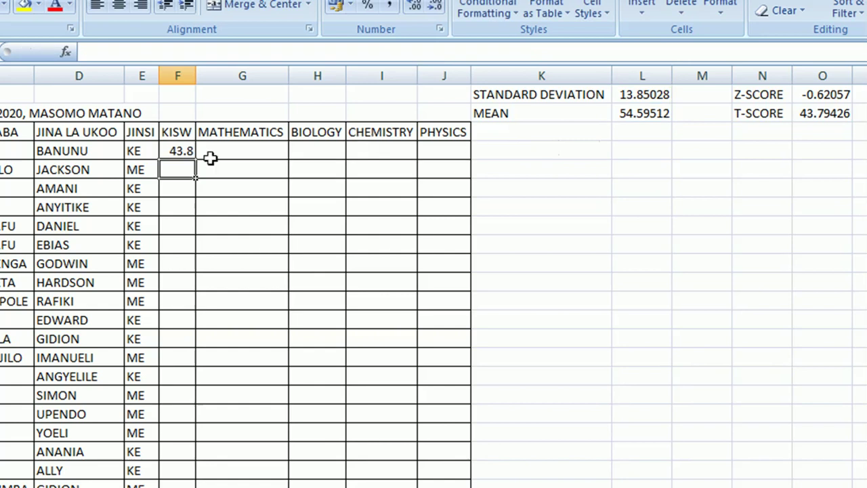
pyautogui.click(181, 153)
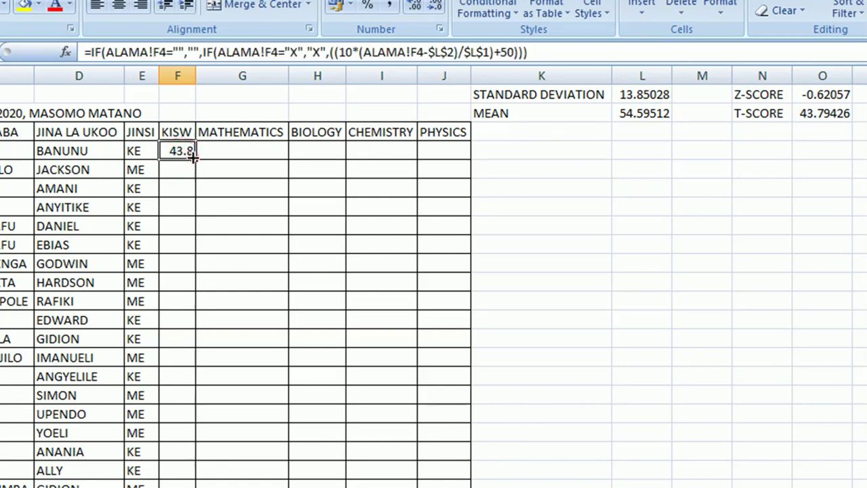
# - Fill F4's T-score formula right to J4, then down to row 44
pyautogui.moveTo(195, 158); pyautogui.dragTo(451, 184)
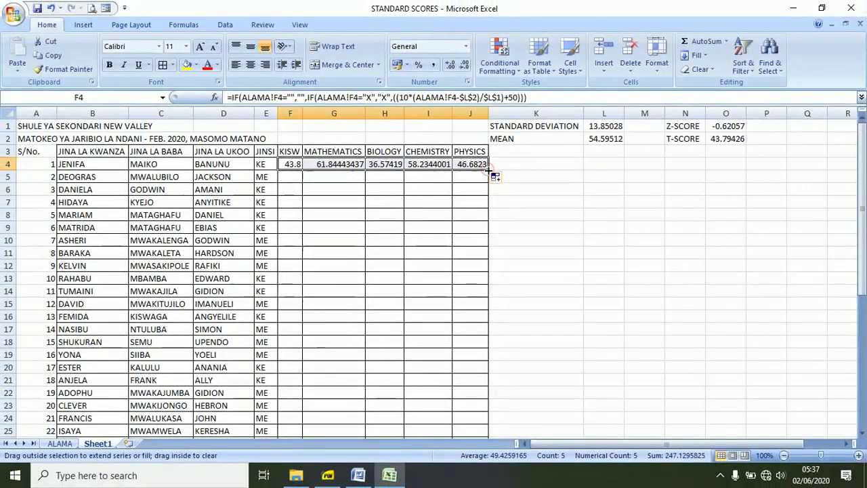
pyautogui.moveTo(496, 176)
pyautogui.mouseDown()
pyautogui.moveTo(503, 465)
pyautogui.moveTo(485, 382)
pyautogui.moveTo(486, 396)
pyautogui.mouseUp()
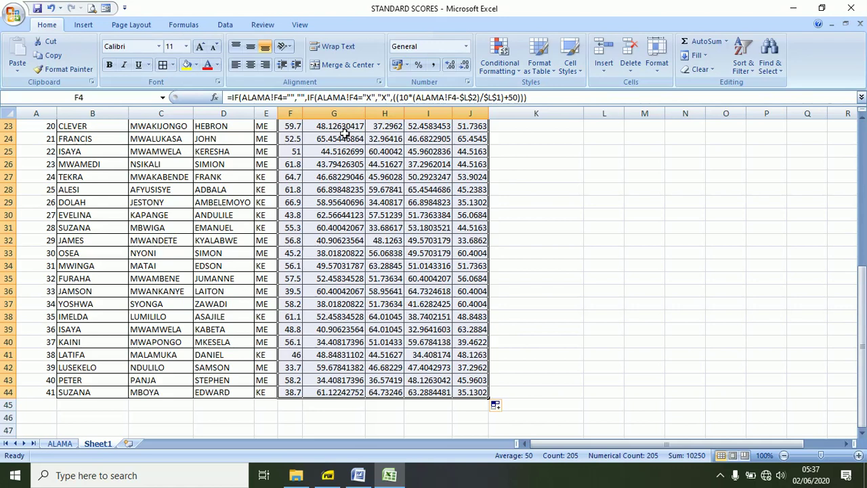
# - Decrease decimals on F4:J44 to show whole-number T-scores, then spot-check G8 and F4
pyautogui.click(465, 64)
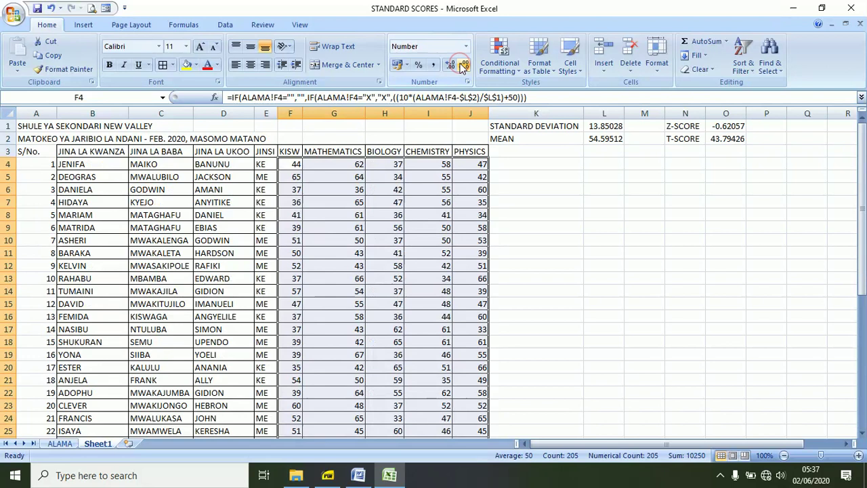
pyautogui.click(293, 166)
pyautogui.click(334, 216)
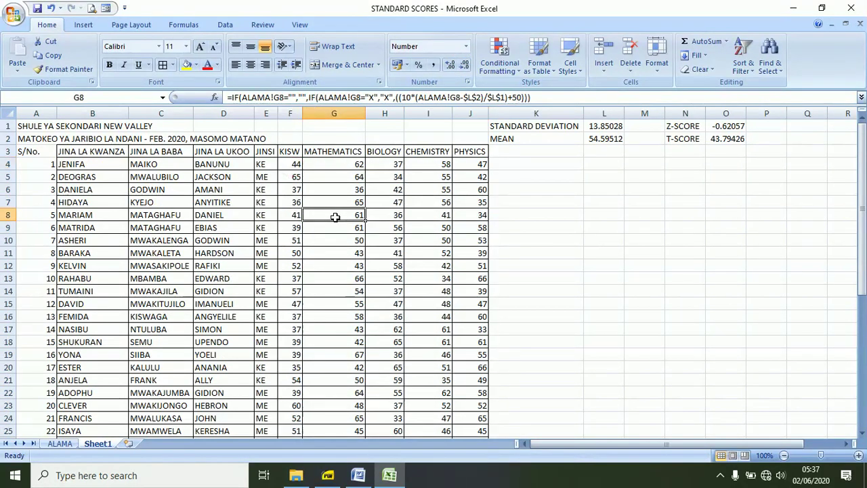
pyautogui.click(291, 165)
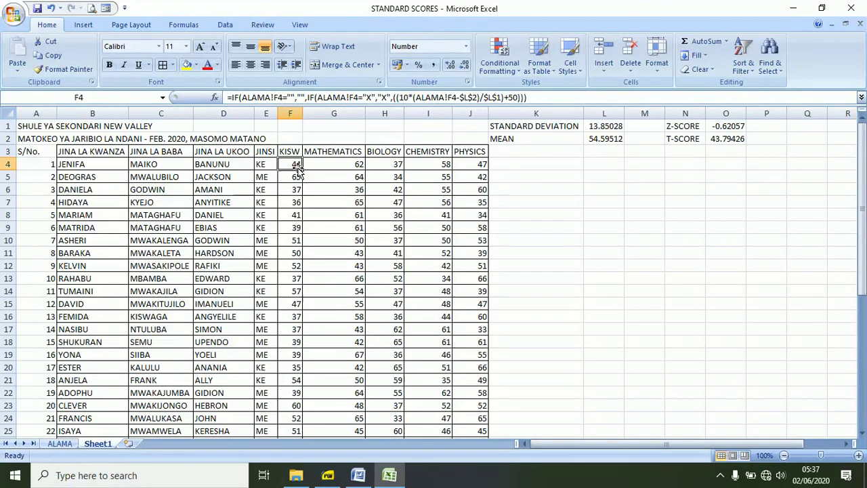
pyautogui.click(68, 443)
pyautogui.hotkey('ctrl', 'Home')
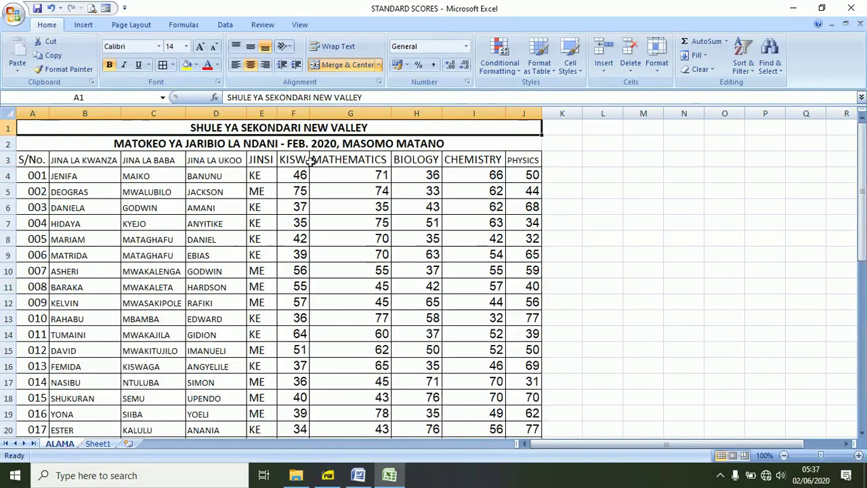
pyautogui.click(300, 175)
pyautogui.click(348, 175)
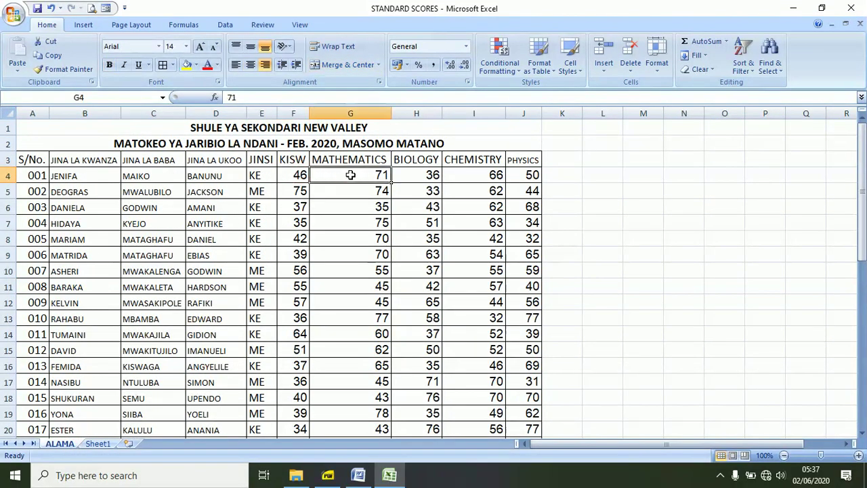
pyautogui.click(100, 443)
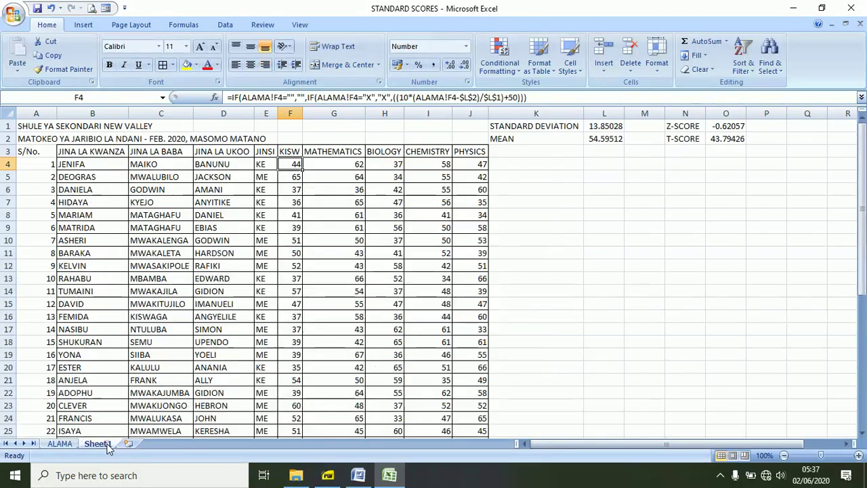
pyautogui.click(339, 163)
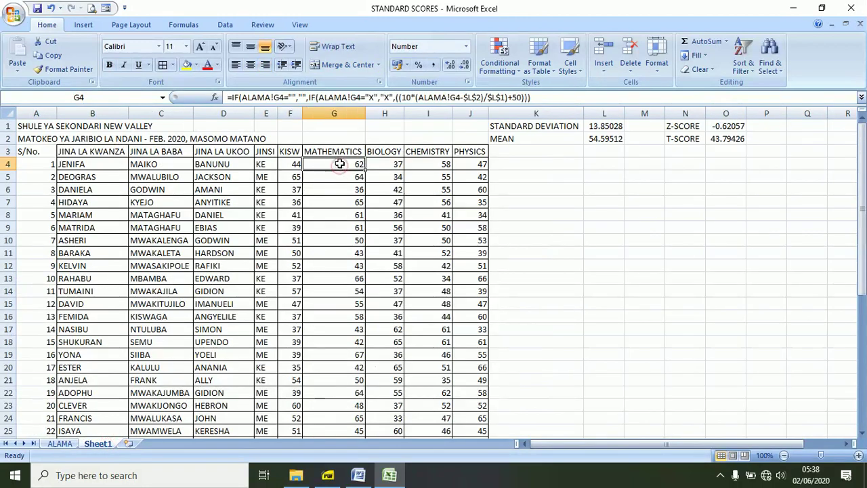
pyautogui.click(397, 165)
pyautogui.click(60, 444)
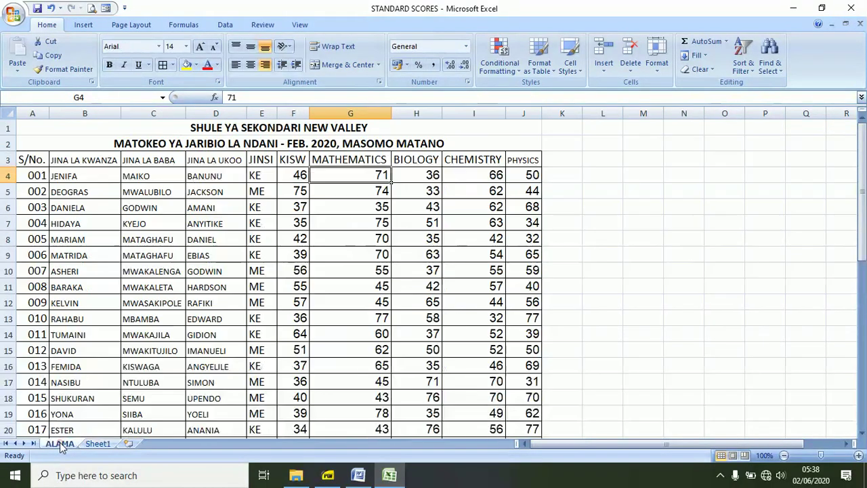
pyautogui.click(432, 174)
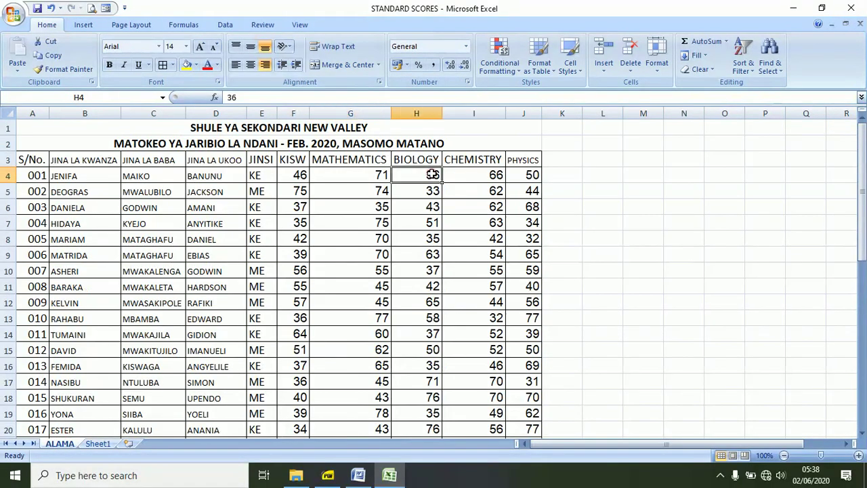
pyautogui.click(492, 175)
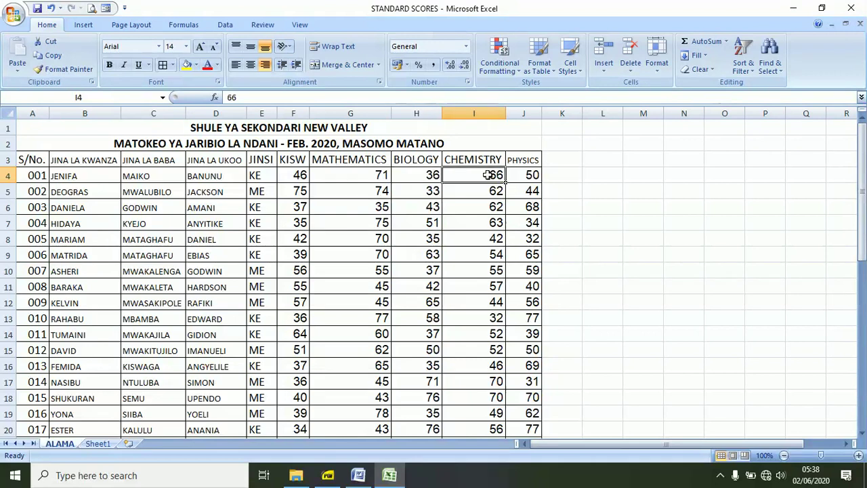
pyautogui.click(98, 444)
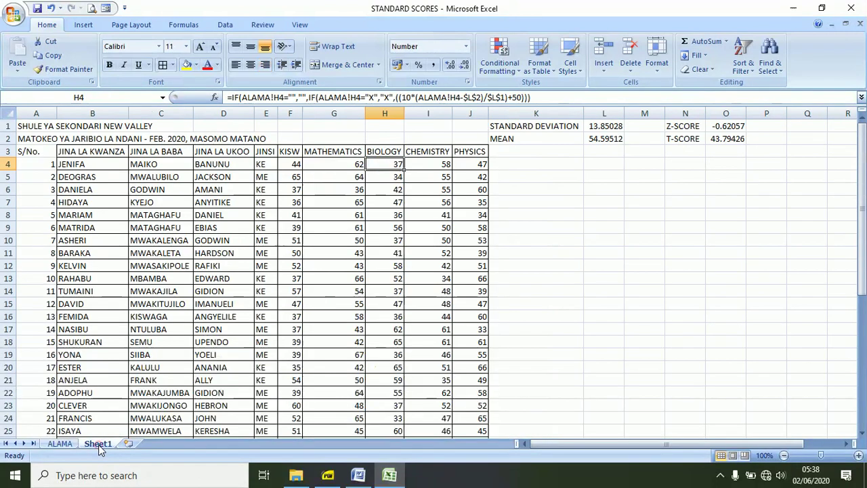
pyautogui.click(428, 165)
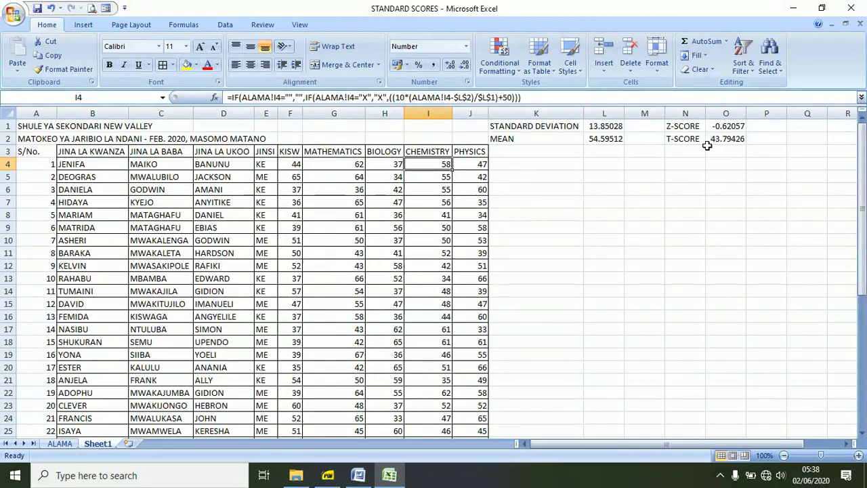
# - Review the standard deviation (STDEV) formula in L1 and the mean formula in L2
pyautogui.click(595, 126)
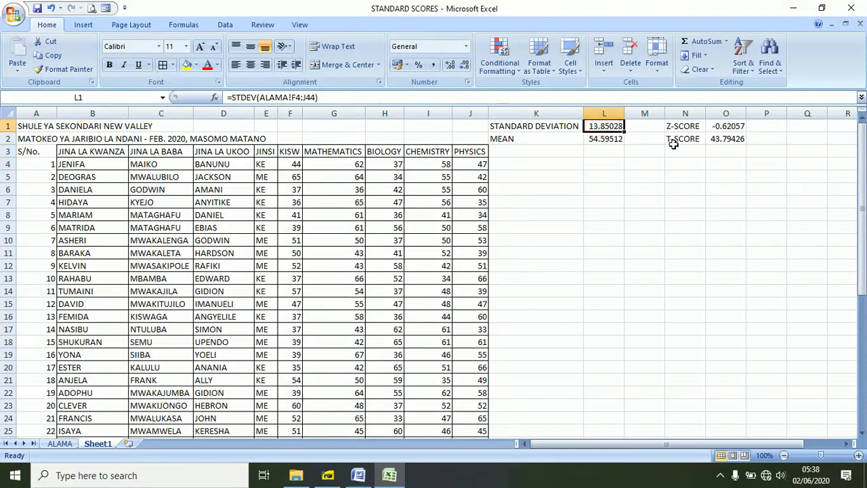
pyautogui.click(599, 139)
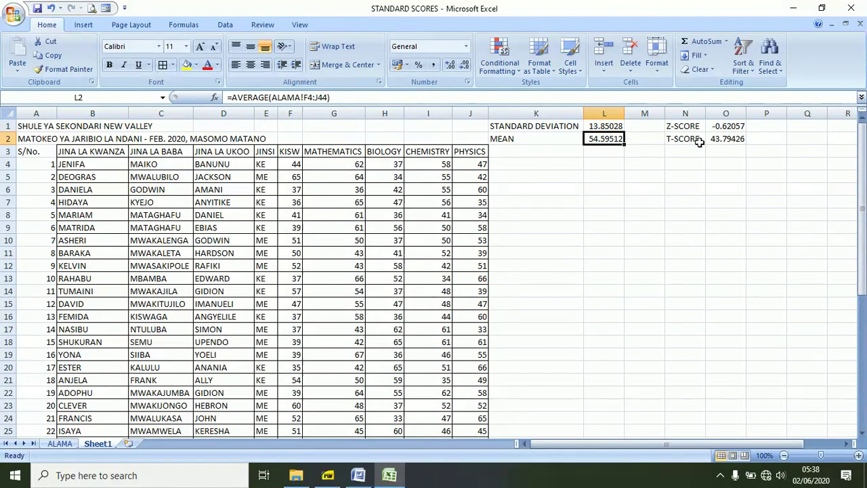
pyautogui.click(596, 129)
pyautogui.click(593, 139)
pyautogui.click(593, 126)
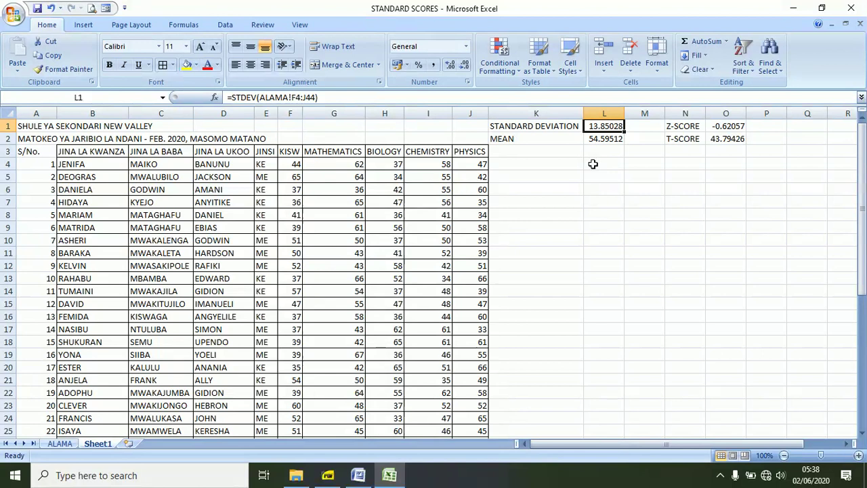
# - Recheck the KISW T-score formula in F4, then show the PDF slide with T = 10z + 50
pyautogui.click(289, 168)
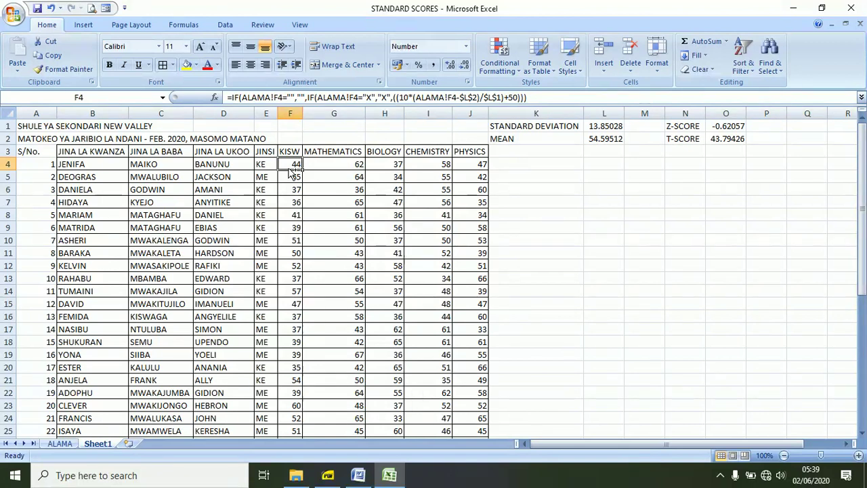
pyautogui.click(328, 475)
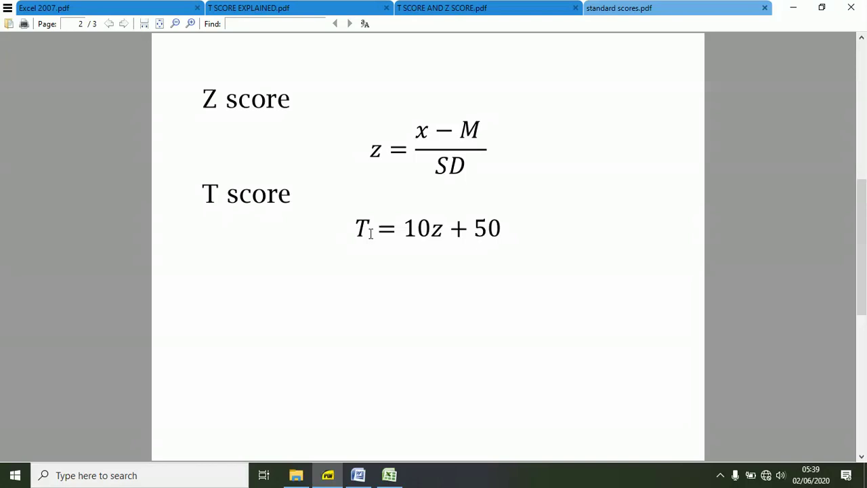
# - Return to the PDF's first page listing percentile rank, Z, T and IQ scores, then switch back to Excel
pyautogui.press('pageup')
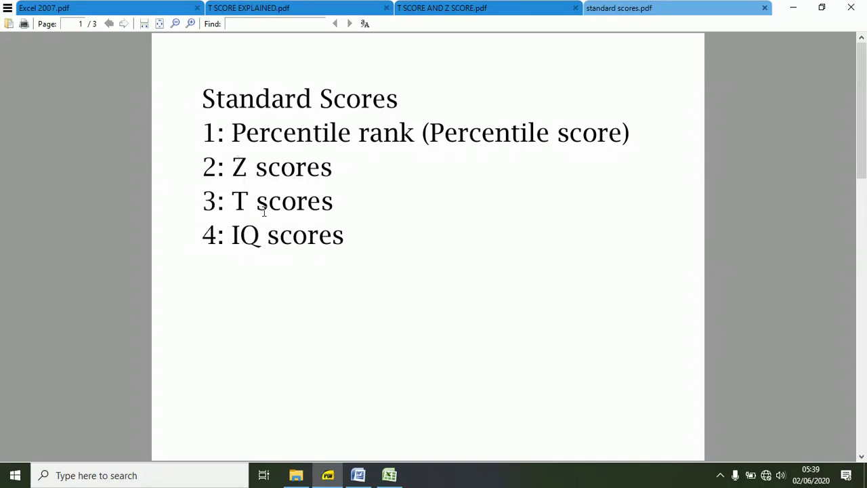
pyautogui.click(389, 475)
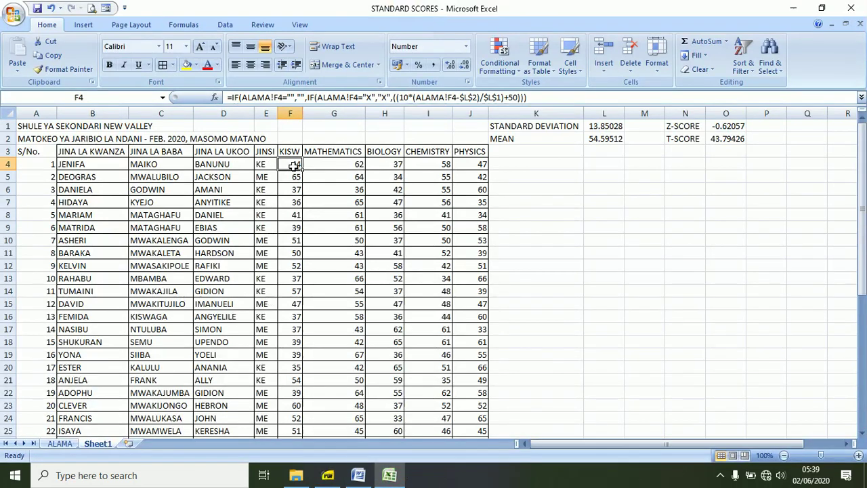